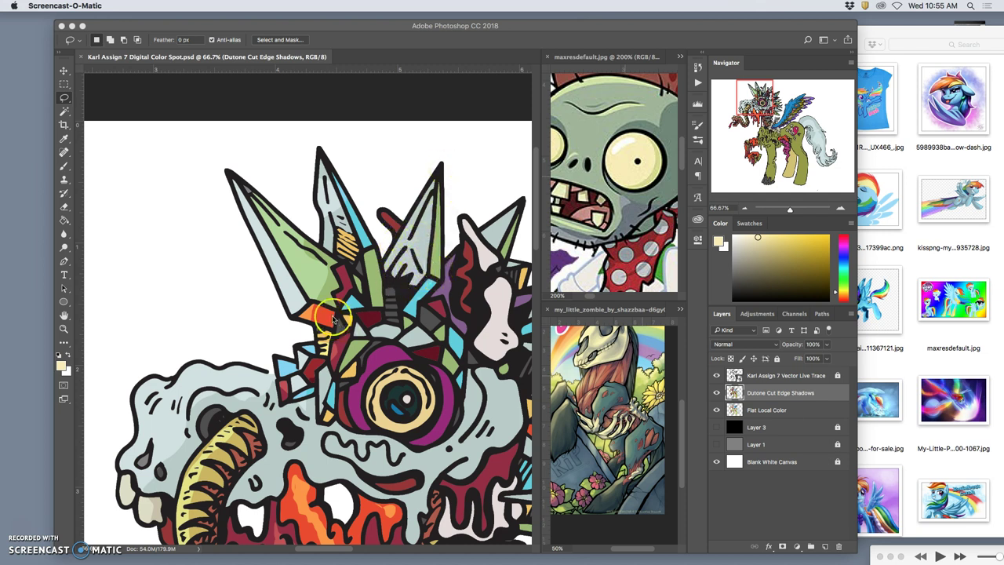
- With the Lasso tool ready, hide and show the Dutone Cut Edge Shadows layer to compare the shading
left_click(65, 99)
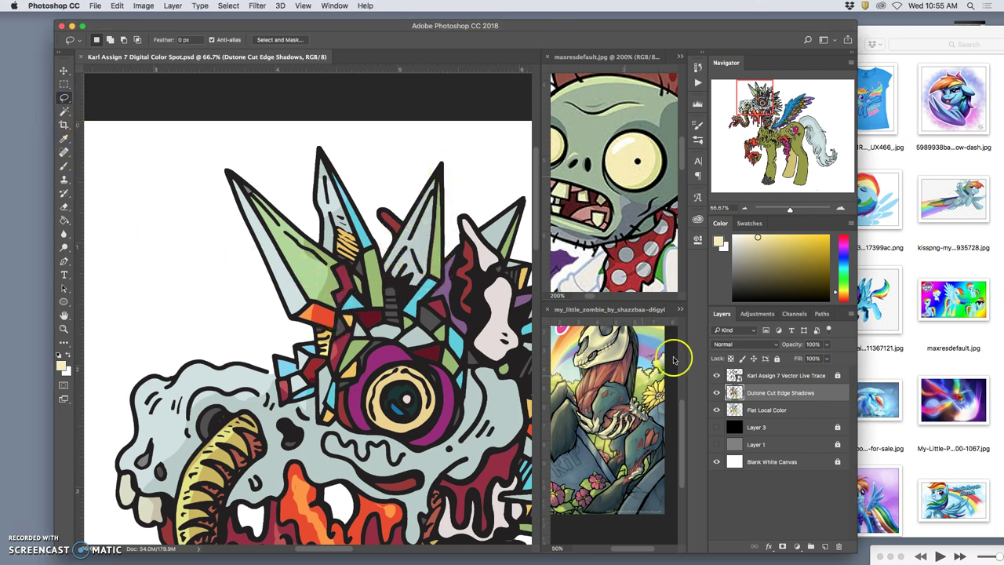
left_click(717, 392)
left_click(717, 393)
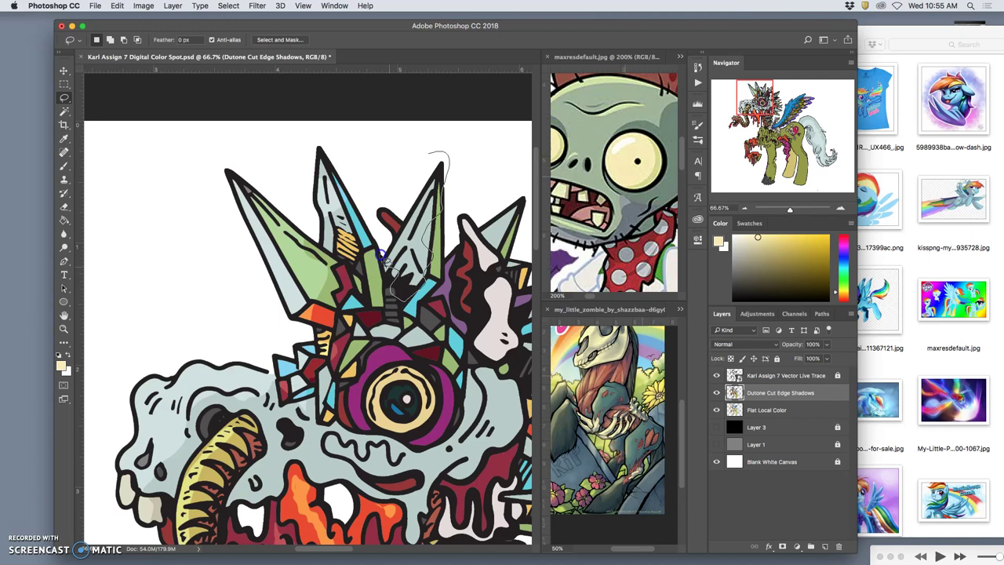
- Try to cut the shadow from the tall crest spike and the red tendril in one lasso selection, then undo it
left_click_drag(375, 189, 436, 149)
key("Delete")
key("super+d")
key("super+z")
key("super+d")
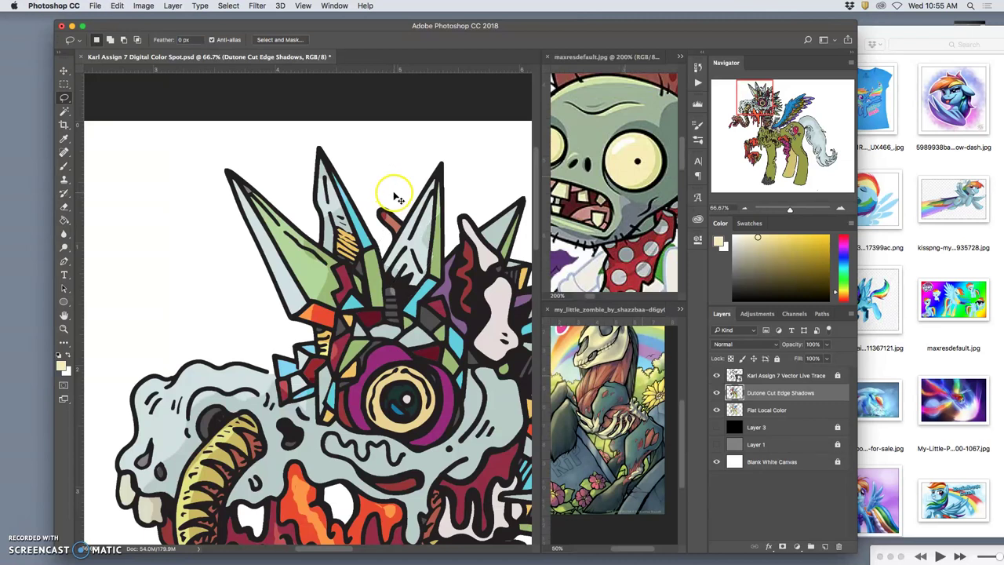
key("super+alt+z")
key("super+alt+z")
- Lasso and delete the shadow on the red tendril and along the tall crest spike beside it
left_click(374, 197)
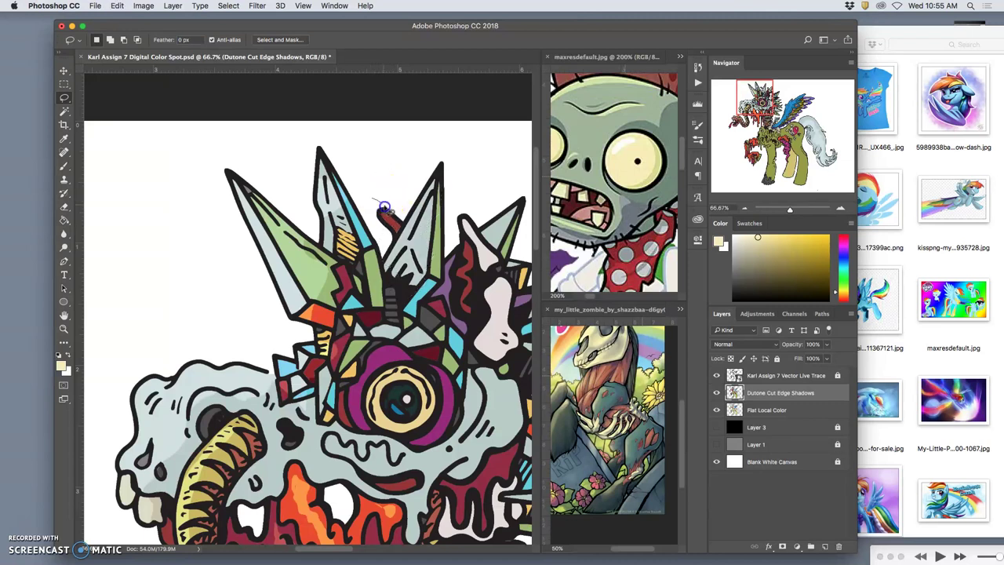
left_click_drag(387, 237, 371, 210)
left_click_drag(428, 151, 416, 197)
left_click_drag(445, 238, 435, 157)
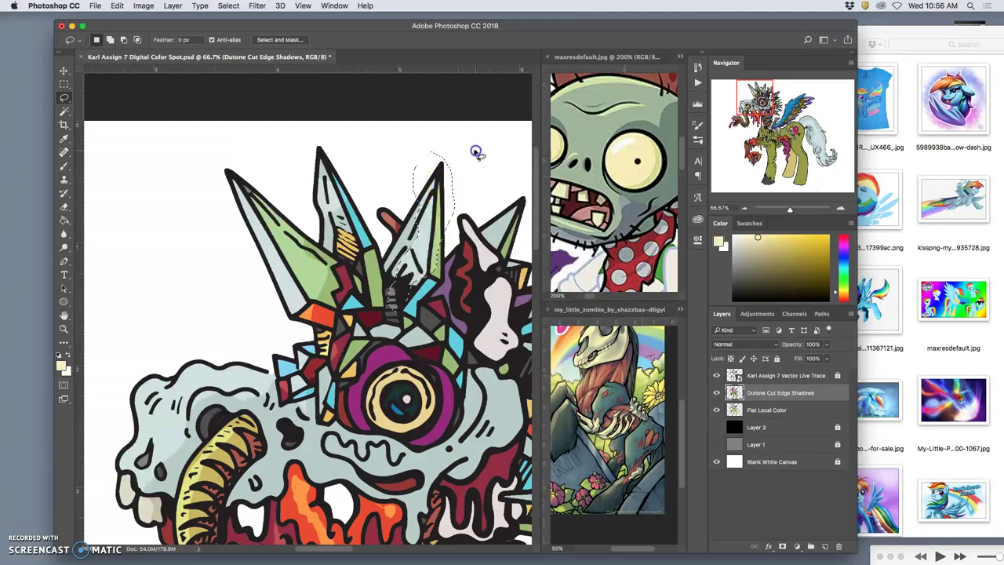
left_click(476, 153)
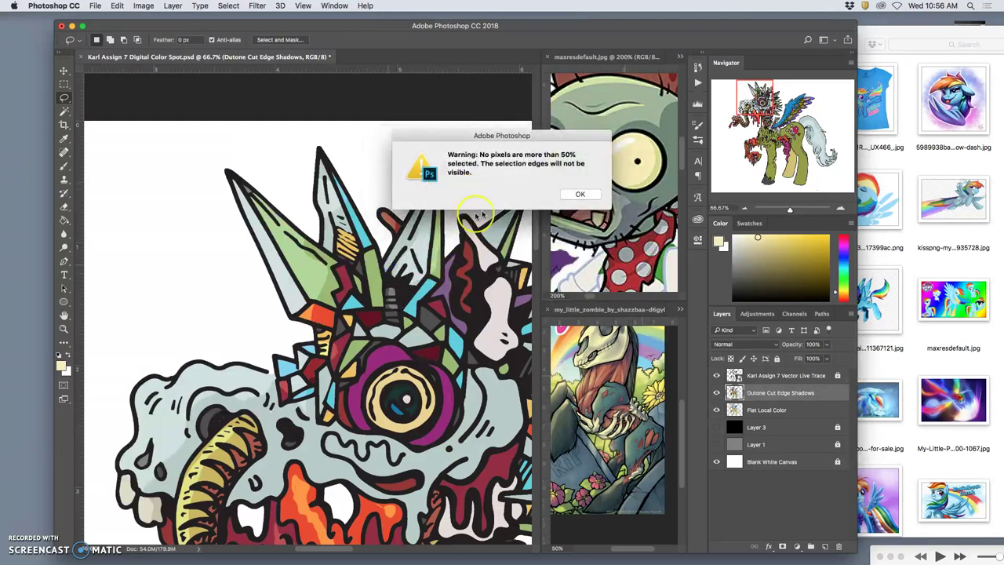
left_click(580, 194)
- Lasso the upper part of the purple ring around the eye and delete its shadow
scroll(433, 171, "down", 3)
scroll(432, 170, "right", 5)
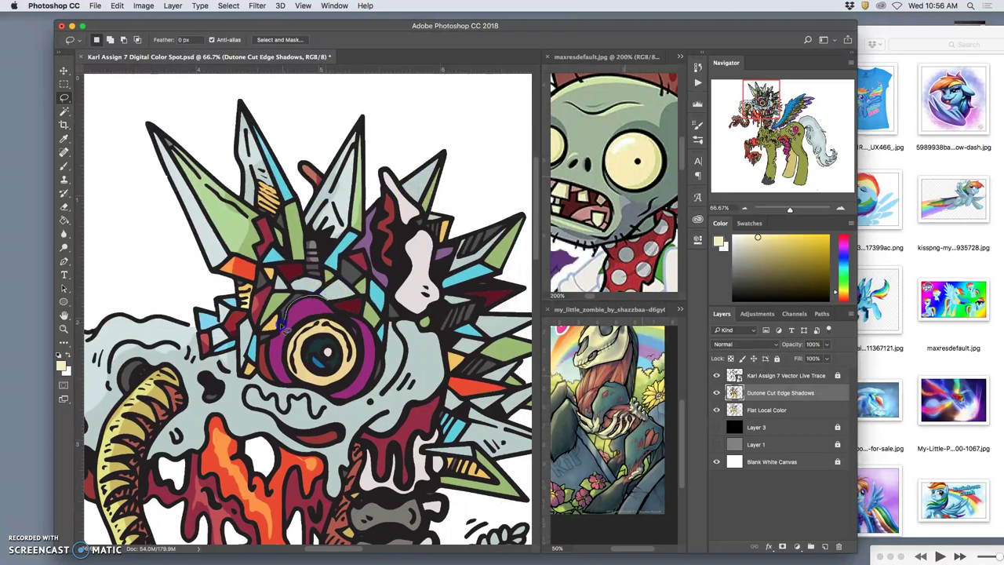
mouse_move(336, 299)
left_mouse_down()
mouse_move(365, 313)
mouse_move(375, 332)
mouse_move(361, 316)
mouse_move(370, 357)
mouse_move(336, 400)
mouse_move(365, 397)
mouse_move(380, 349)
mouse_move(366, 317)
left_mouse_up()
key("BackSpace")
key("super+d")
key("BackSpace")
key("super+d")
- Lasso and delete the shadow on the pale ear shape behind the eye and on the wavy red strip beside it
mouse_move(416, 242)
left_mouse_down()
mouse_move(393, 302)
mouse_move(407, 307)
mouse_move(418, 250)
left_mouse_up()
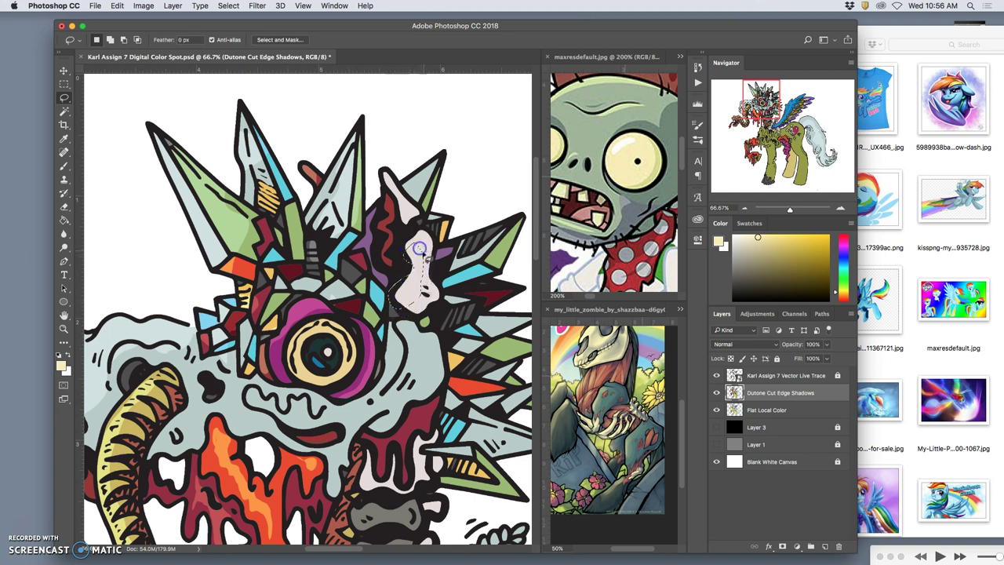
key("BackSpace")
key("super+d")
left_click_drag(409, 320, 411, 321)
left_click(407, 268)
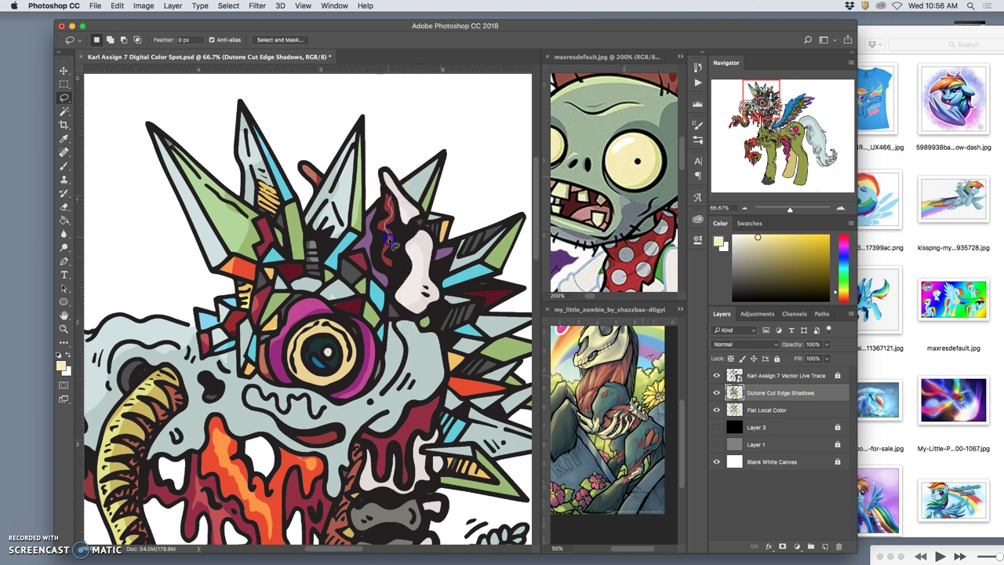
left_click_drag(401, 242, 390, 206)
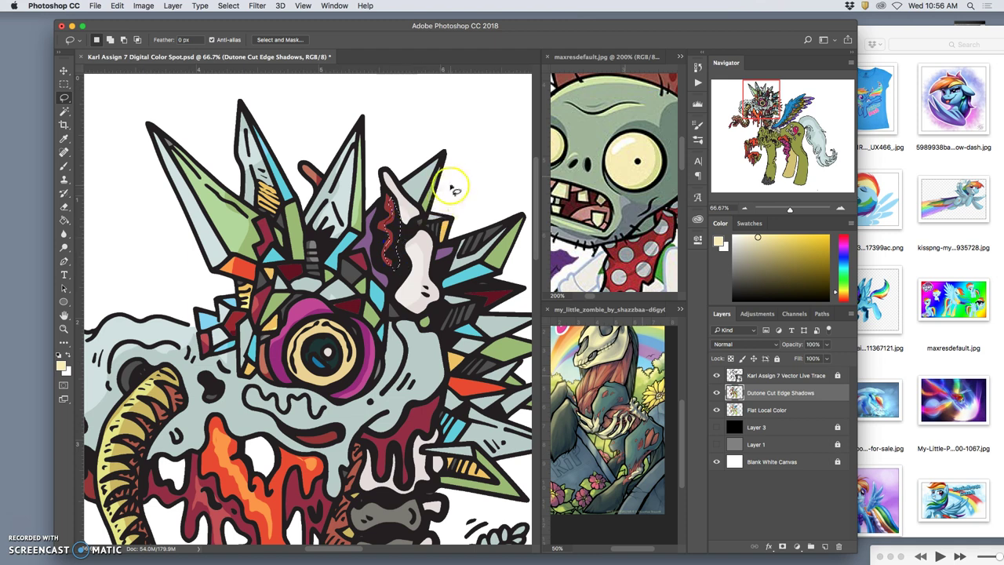
- Lasso and delete shadow areas on the skull's cheek, below the wavy wrinkle and along the jaw beside the orange drip
left_click_drag(460, 232, 491, 132)
left_click_drag(328, 282, 389, 256)
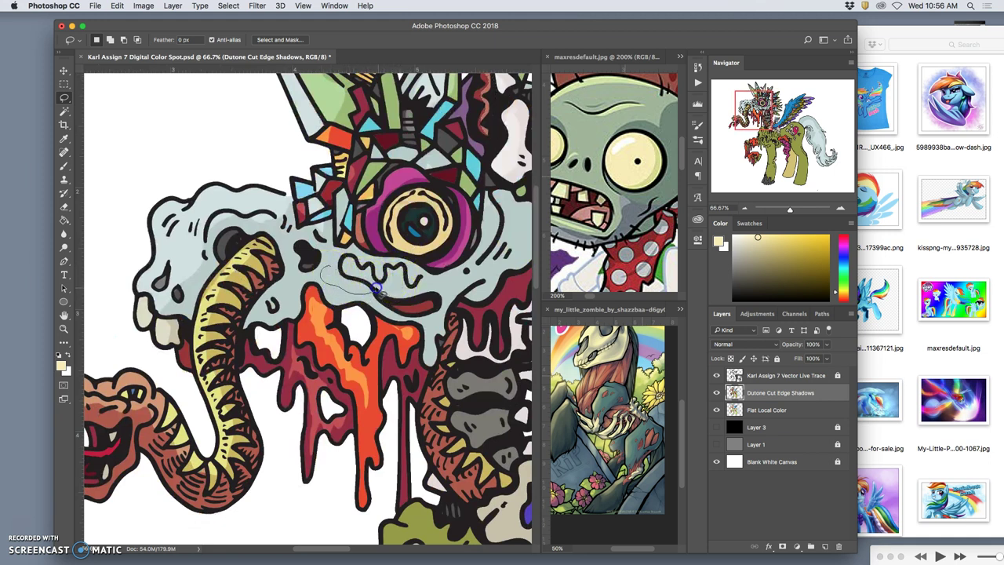
left_click_drag(330, 259, 333, 267)
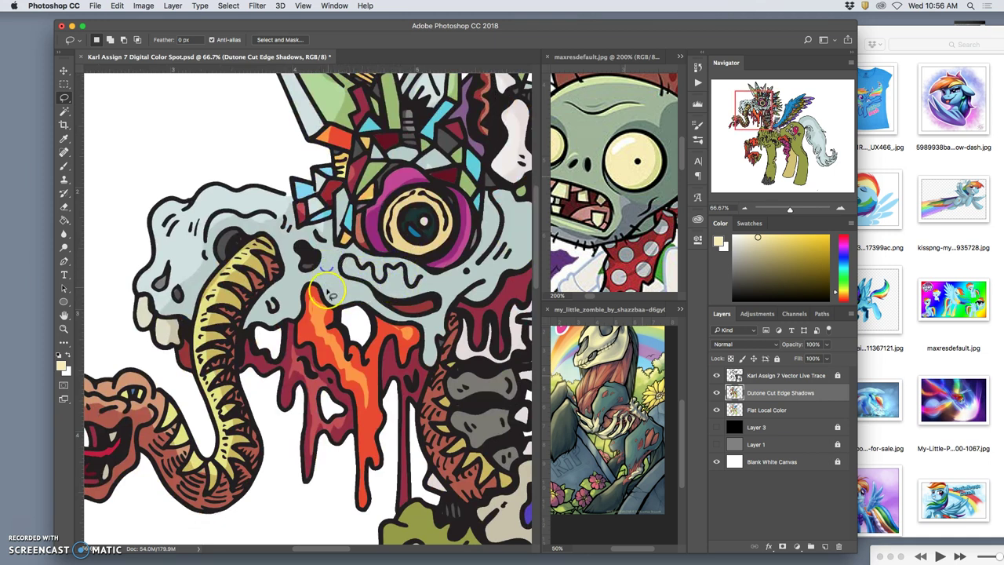
key("Delete")
left_click(378, 306)
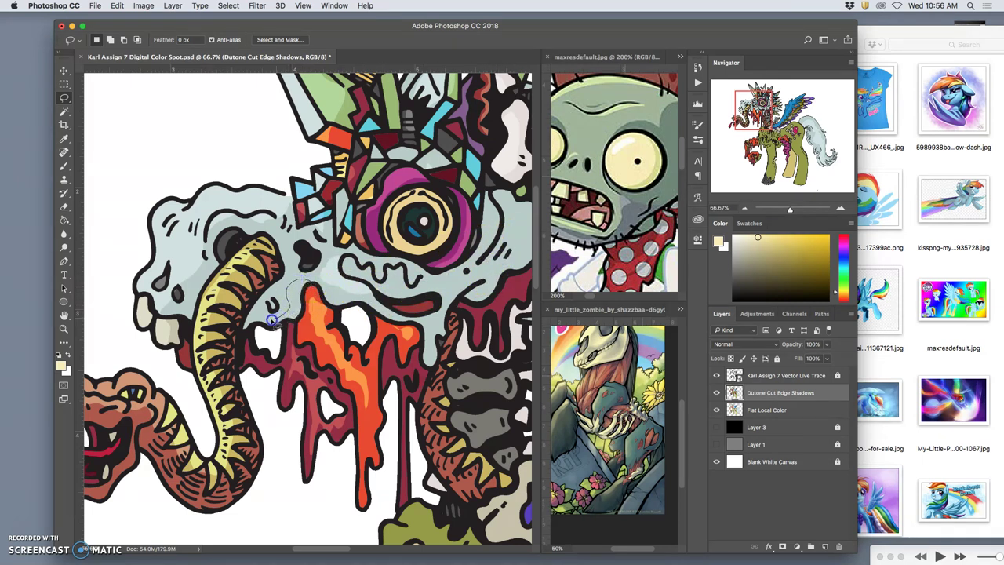
left_click_drag(307, 292, 312, 286)
key("Delete")
left_click(341, 288)
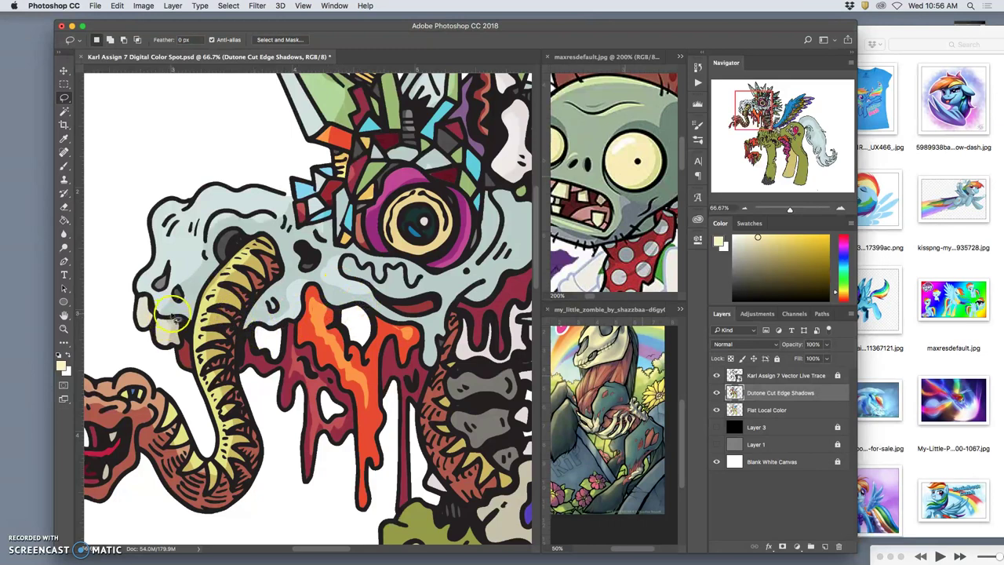
- Redo the shadow cut above the front teeth and delete another small lassoed patch on the snout beside the snake
key("Delete")
key("super+z")
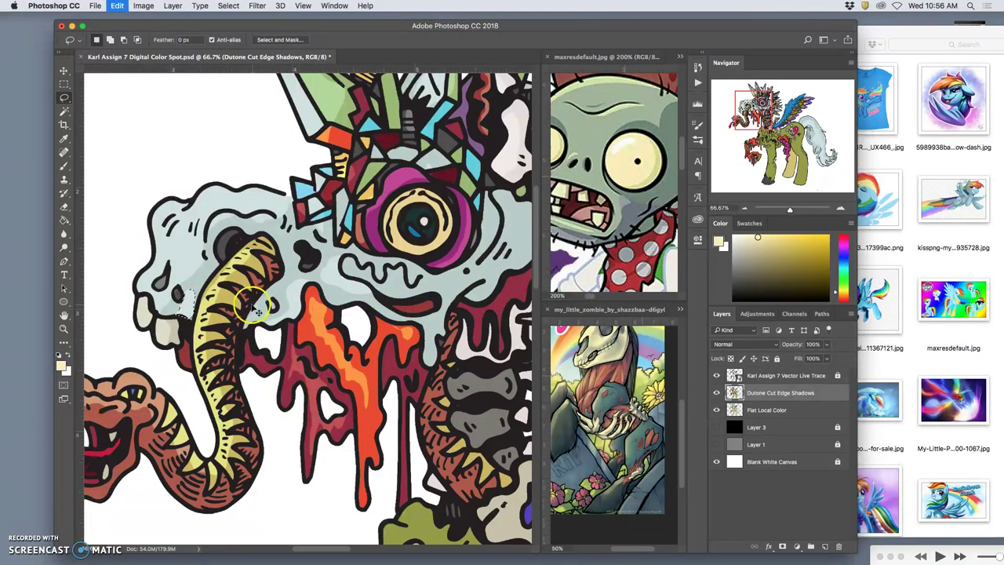
left_click_drag(170, 297, 171, 307)
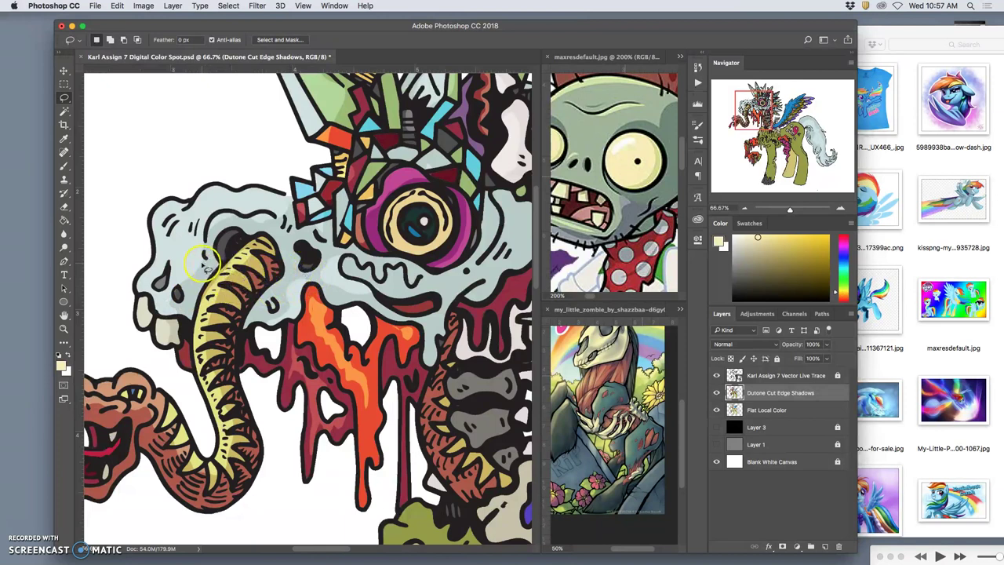
left_click_drag(198, 257, 200, 275)
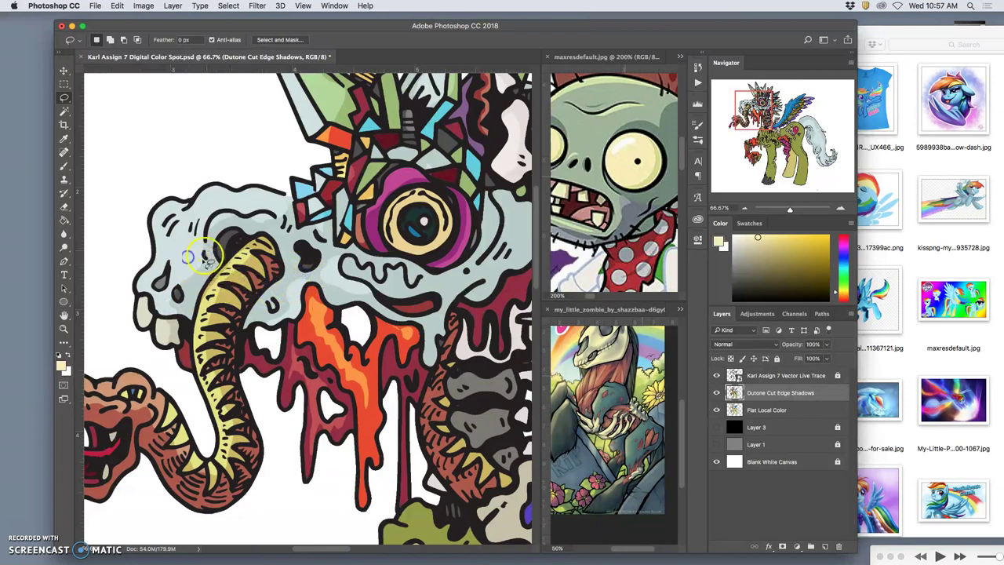
left_click(191, 291)
- Lasso the cheek area between the wavy wrinkle and the red mouth line and delete its shadow
mouse_move(314, 296)
left_mouse_down()
mouse_move(347, 270)
mouse_move(383, 263)
mouse_move(444, 272)
mouse_move(408, 275)
left_mouse_up()
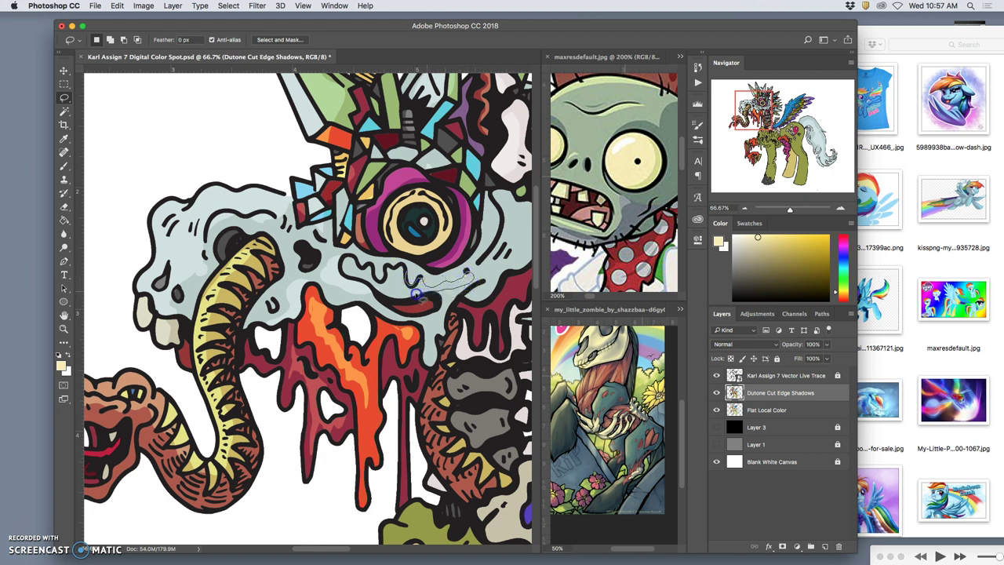
left_click_drag(403, 273, 405, 276)
key("BackSpace")
left_click(422, 291)
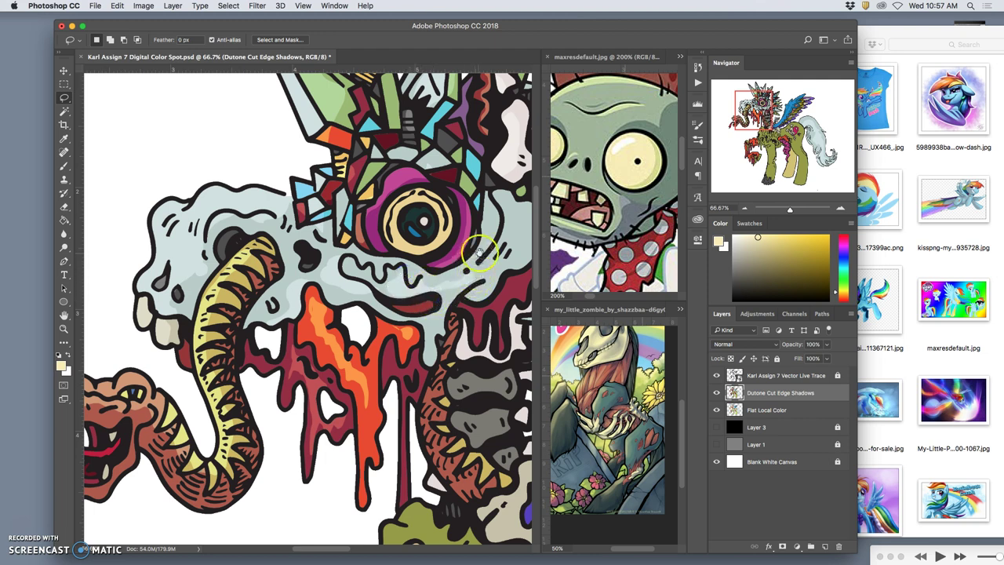
- Lasso the outer edge at the back of the skull, behind the eye, and delete its shadow
scroll(475, 263, "right", 5)
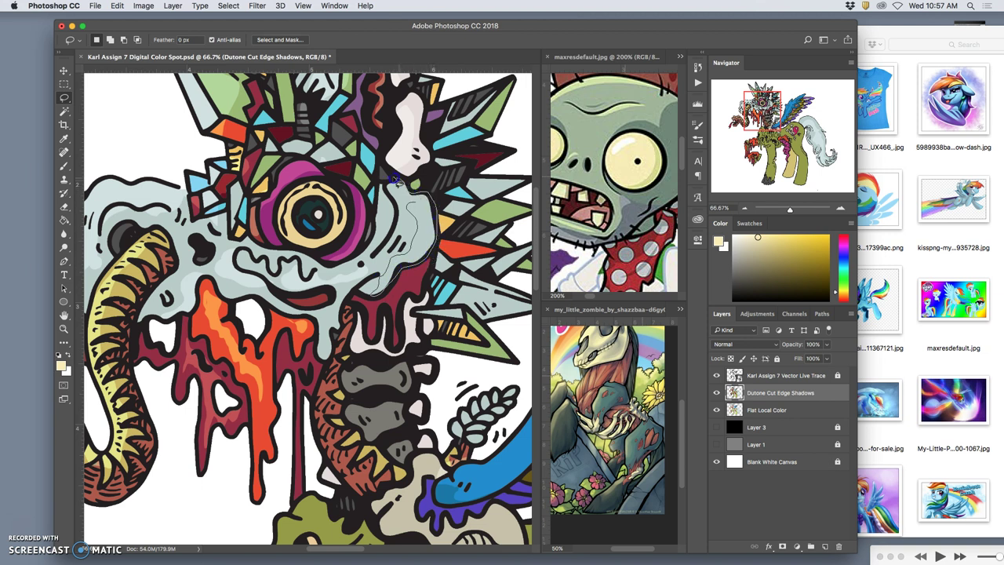
key("Delete")
left_click(443, 200)
left_click(409, 200)
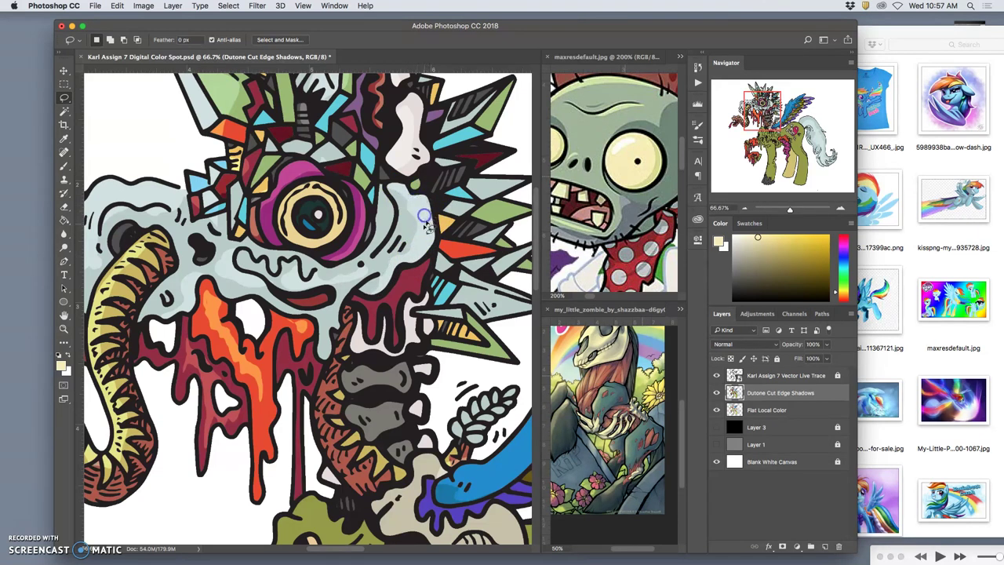
- Lasso a narrow strip just behind the eye, beside the curved skull line, and delete its shadow
scroll(428, 251, "down", 3)
scroll(428, 251, "left", 2)
left_click(402, 160)
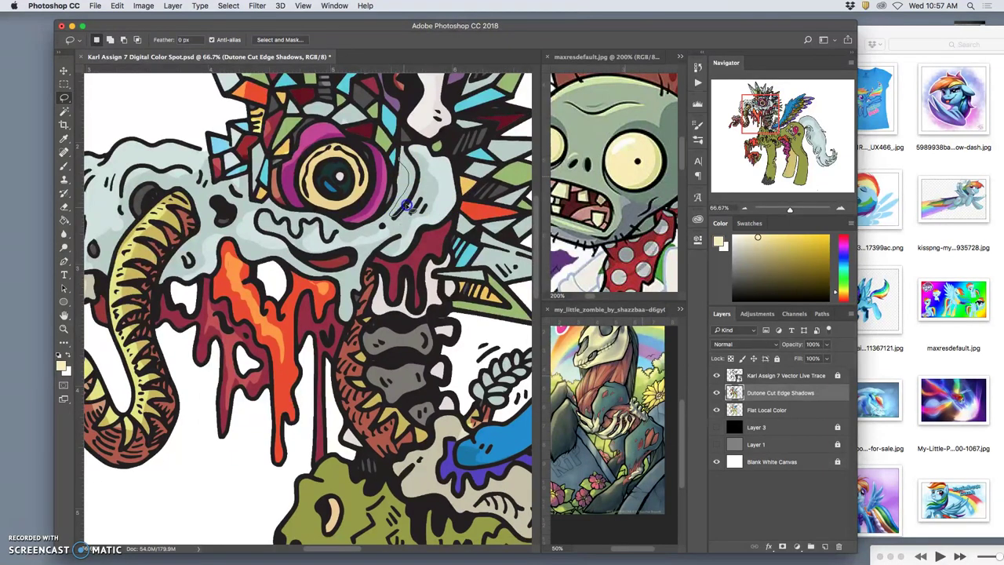
key("Delete")
key("super+d")
- Lasso and delete the shadow on the upper sides of the pale and green spikes behind the head
left_click_drag(439, 184, 365, 284)
mouse_move(443, 128)
left_mouse_down()
mouse_move(386, 208)
mouse_move(413, 204)
mouse_move(435, 169)
mouse_move(466, 164)
mouse_move(488, 130)
mouse_move(464, 227)
left_mouse_up()
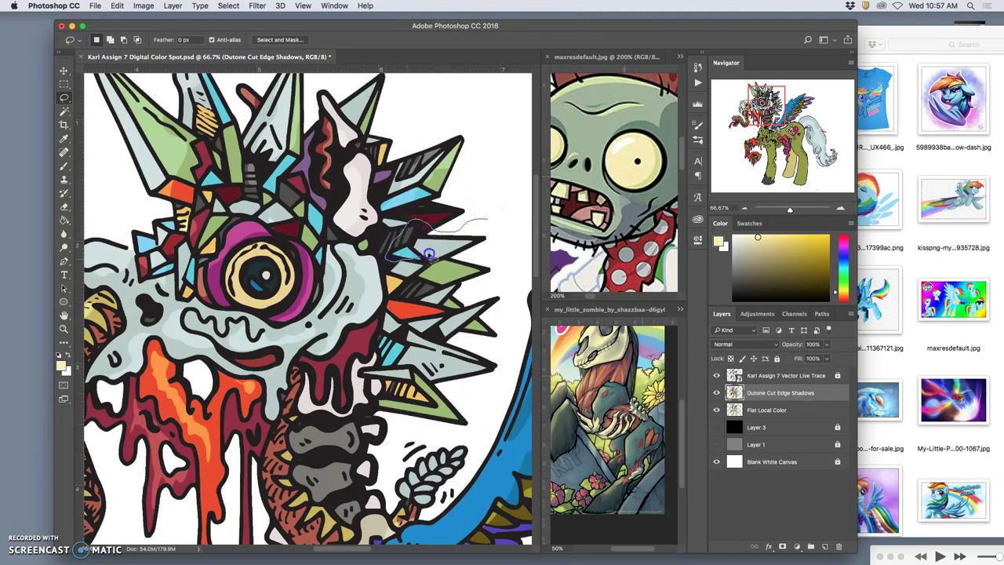
left_click_drag(480, 228, 486, 222)
key("Delete")
left_click(497, 198)
mouse_move(490, 258)
left_mouse_down()
mouse_move(398, 286)
mouse_move(400, 297)
mouse_move(424, 306)
mouse_move(486, 282)
mouse_move(502, 260)
left_mouse_up()
key("Delete")
left_click(506, 283)
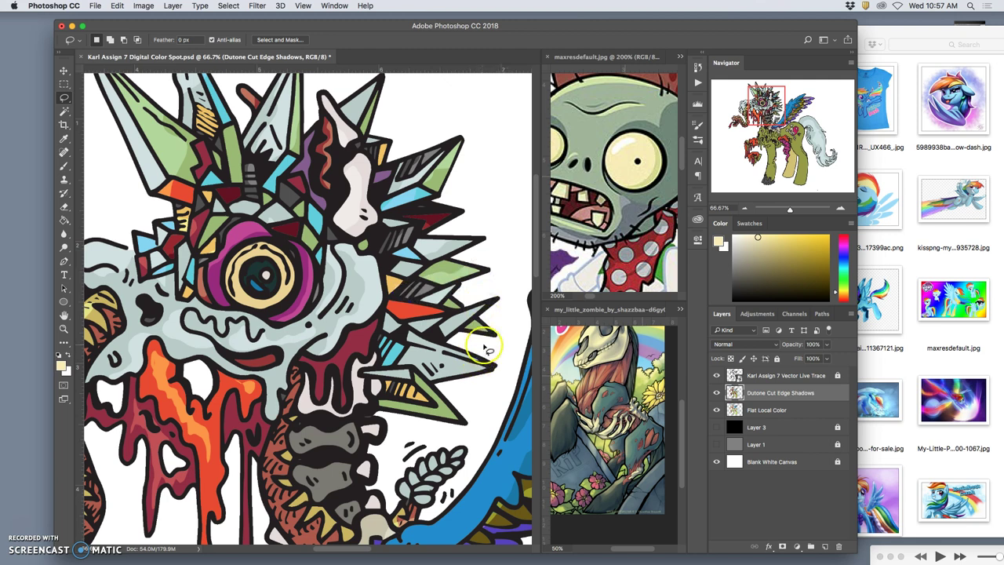
- Lasso a small patch of the snout between the nostril marks and the snake's body and clear its shadow
left_click_drag(485, 351, 448, 383)
left_click_drag(408, 348, 467, 284)
left_click_drag(402, 332, 463, 298)
left_click_drag(323, 342, 400, 306)
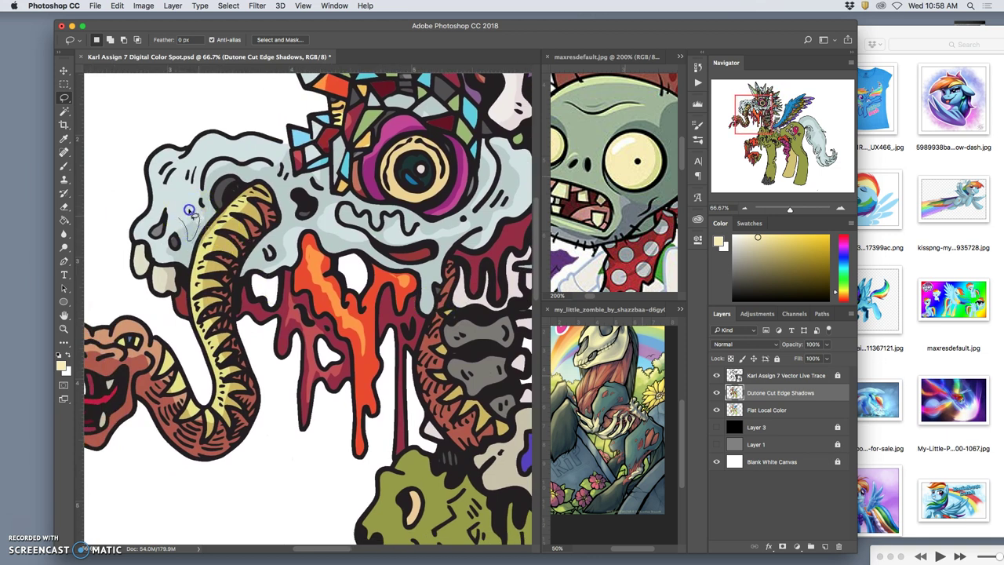
left_click(177, 200)
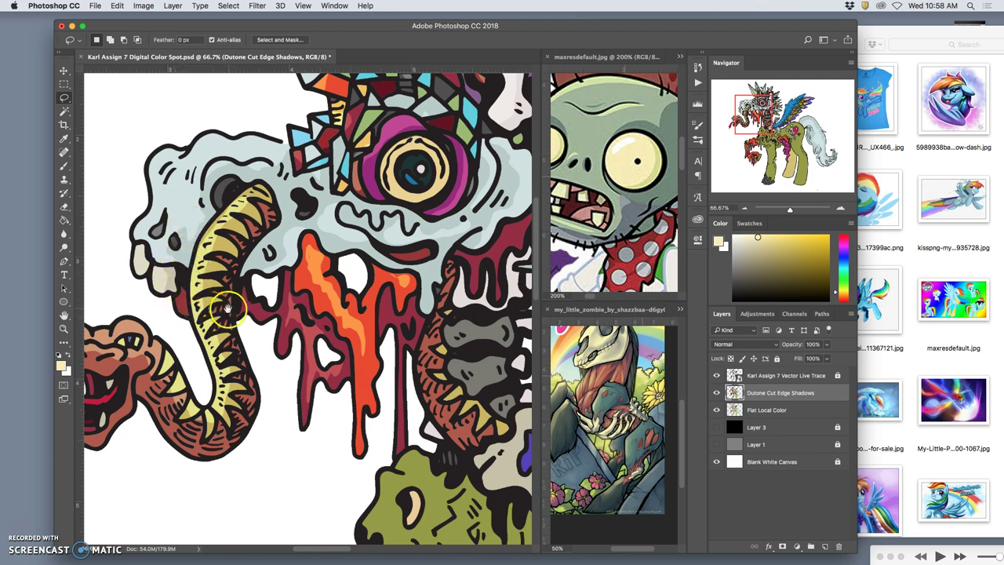
- Lasso part of the long orange drip hanging below the jaw and delete its shadow
left_click_drag(228, 310, 284, 247)
left_click_drag(343, 299, 286, 278)
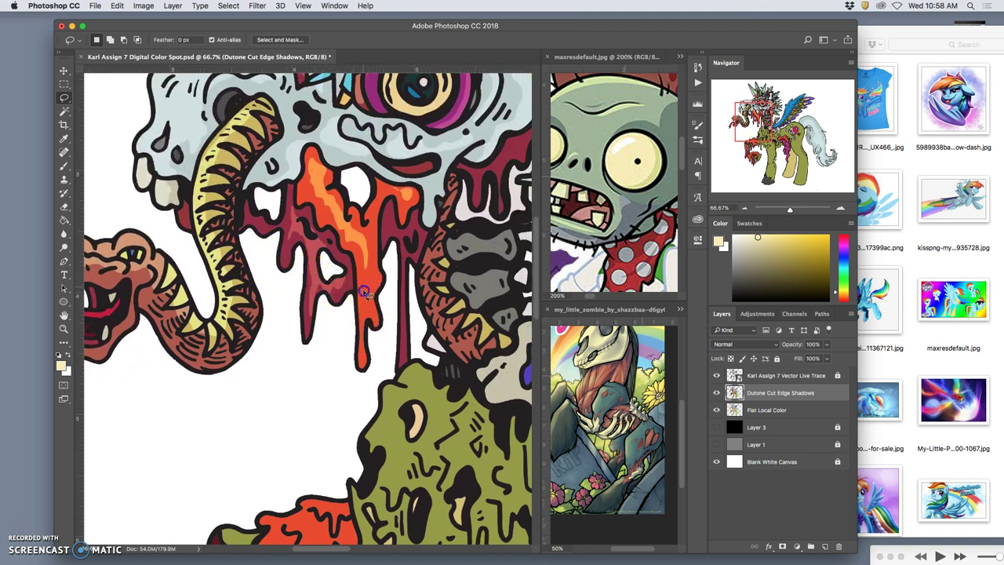
left_click_drag(364, 281, 367, 286)
key("Delete")
left_click(334, 364)
- Lasso the upper edge of the snake's forked tongue and delete its shadow
left_click_drag(340, 366, 289, 229)
left_click_drag(276, 310, 375, 305)
key("super+minus")
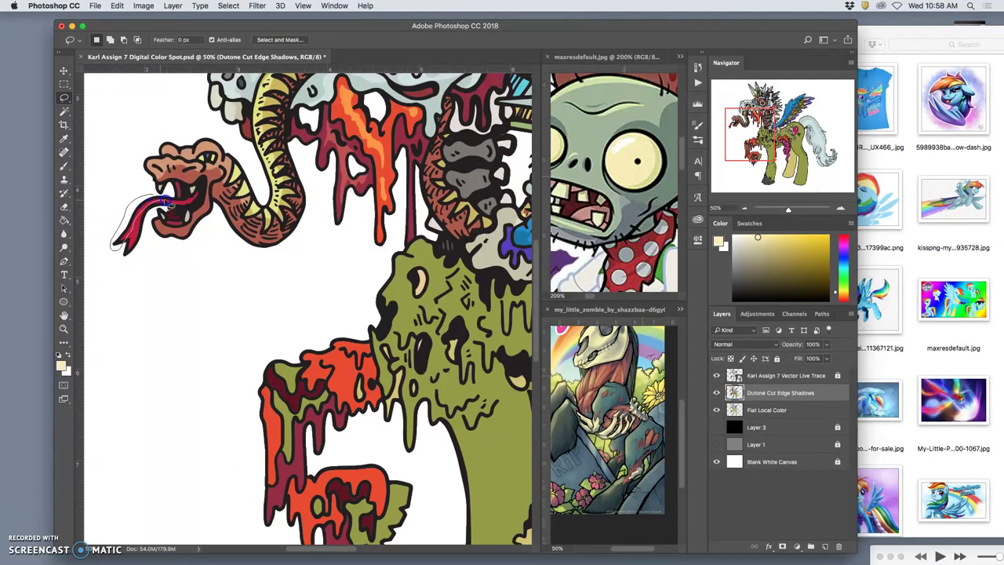
mouse_move(159, 198)
left_mouse_down()
mouse_move(137, 226)
mouse_move(149, 227)
mouse_move(145, 210)
mouse_move(118, 189)
mouse_move(138, 199)
mouse_move(158, 186)
mouse_move(162, 198)
mouse_move(157, 189)
mouse_move(200, 190)
mouse_move(194, 198)
mouse_move(189, 187)
mouse_move(199, 211)
mouse_move(189, 217)
mouse_move(176, 197)
left_mouse_up()
key("BackSpace")
left_click(120, 190)
key("BackSpace")
key("BackSpace")
left_click(210, 248)
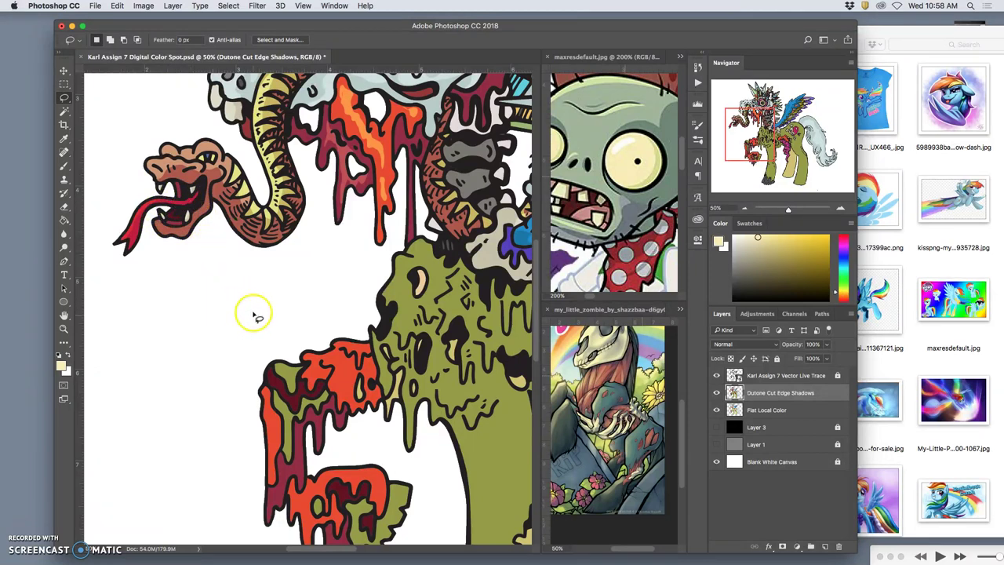
- Lasso the upper edge of the raised, gory foreleg and delete its shadow
left_click_drag(359, 332, 324, 334)
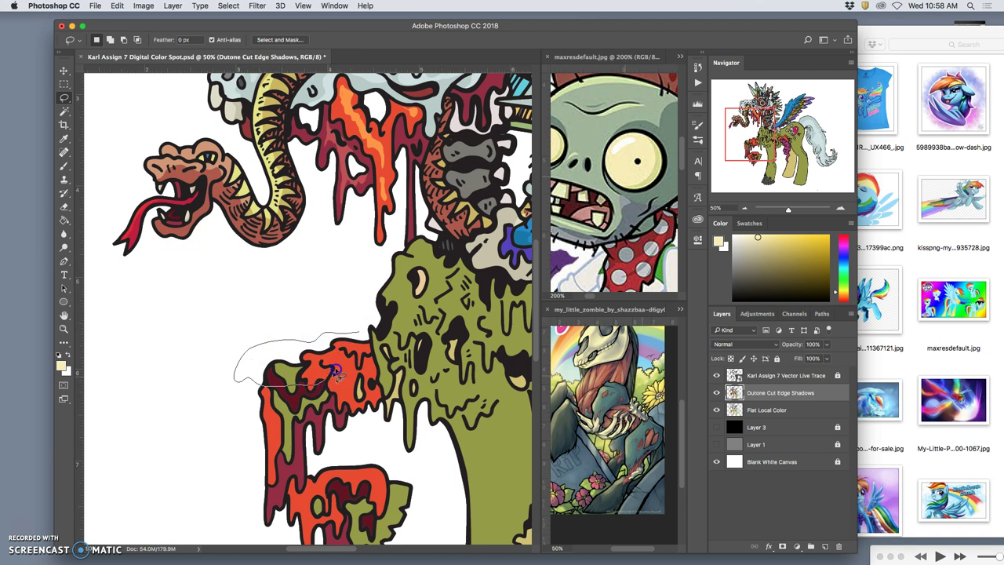
left_click_drag(360, 328, 359, 330)
key("BackSpace")
left_click(293, 321)
- Extend the shadow cut further down the raised foreleg's gore and toward the green shoulder with more lasso selections
left_click_drag(251, 346, 249, 372)
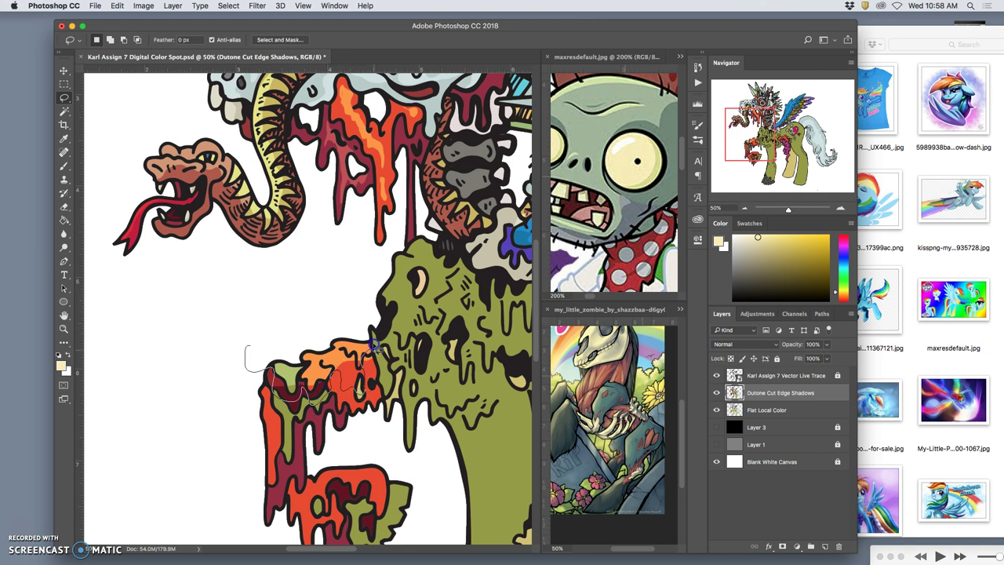
left_click_drag(339, 321, 313, 336)
key("BackSpace")
left_click(303, 294)
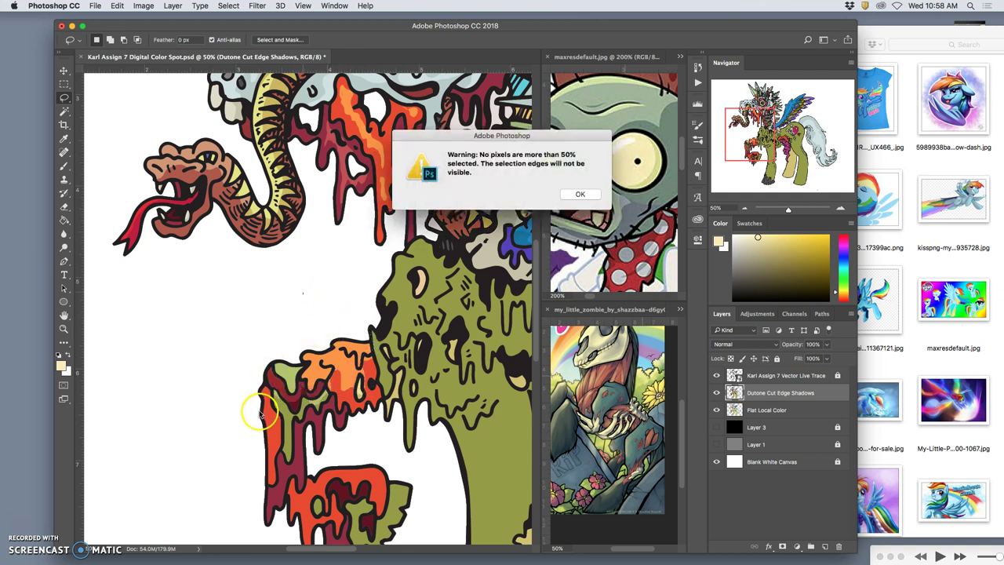
left_click(572, 195)
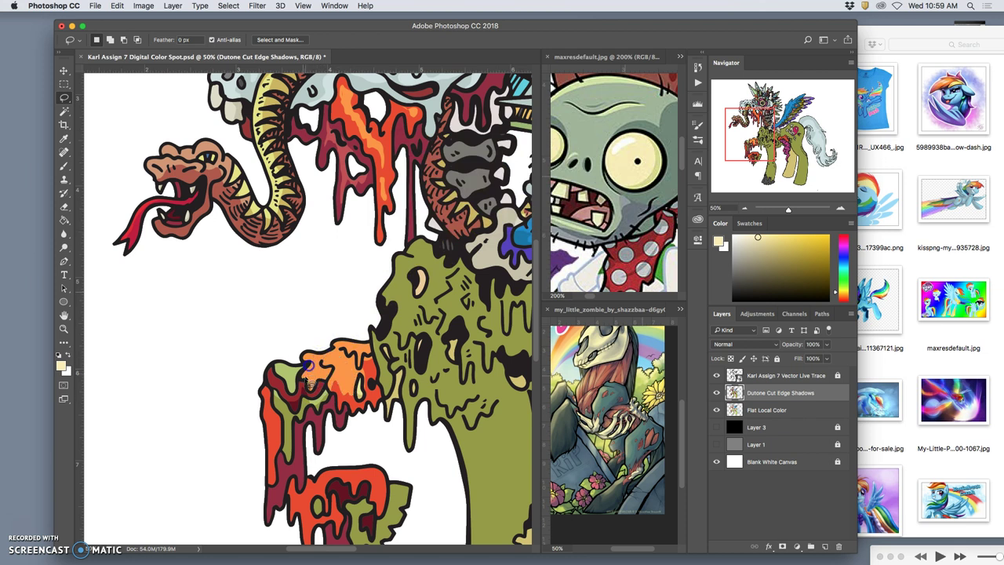
left_click_drag(322, 384, 330, 329)
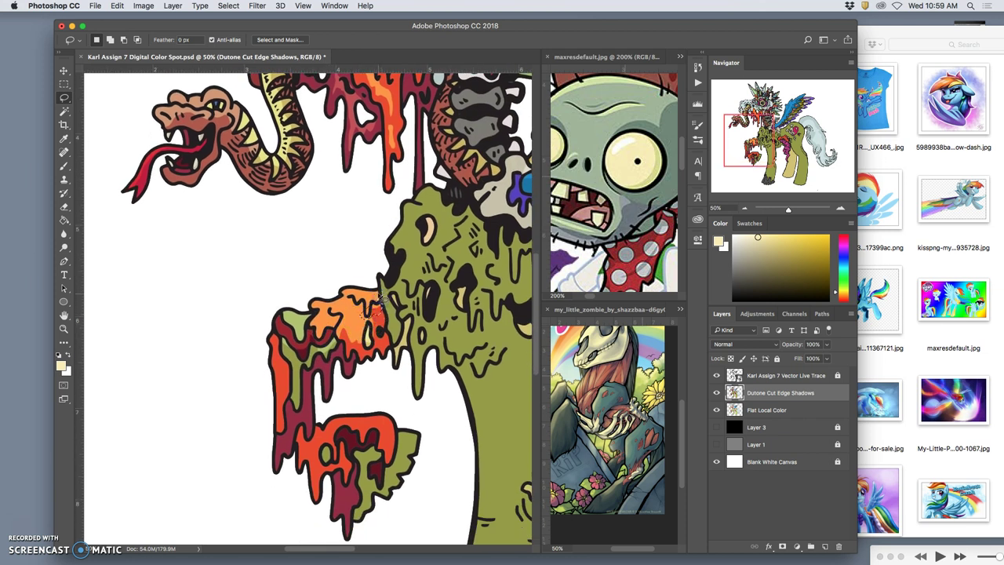
left_click(328, 303)
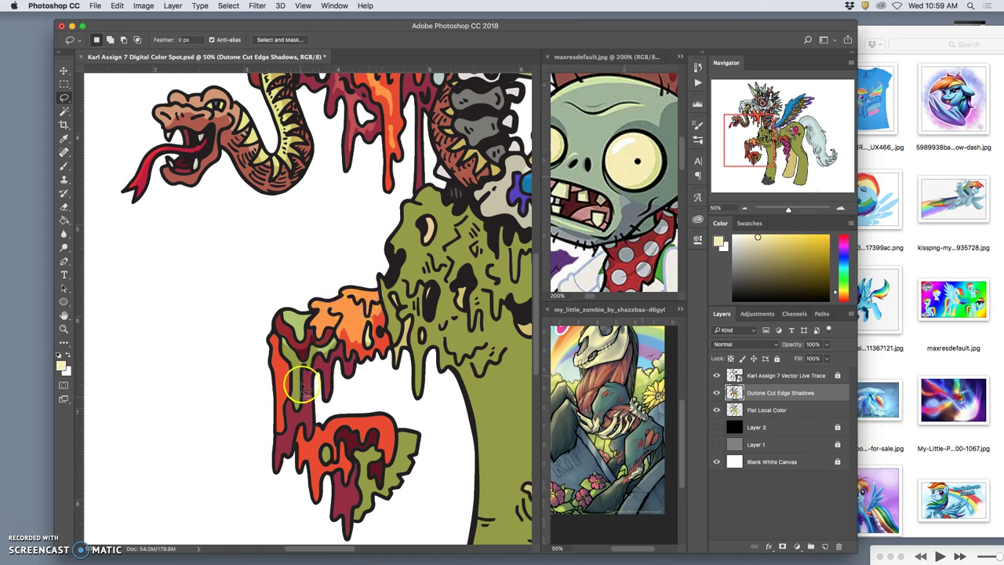
- Lasso the upper edges of the dark red drips on the raised foreleg and delete their shadow
left_click_drag(282, 368, 285, 359)
left_click_drag(292, 369, 287, 360)
key("Delete")
left_click(313, 359)
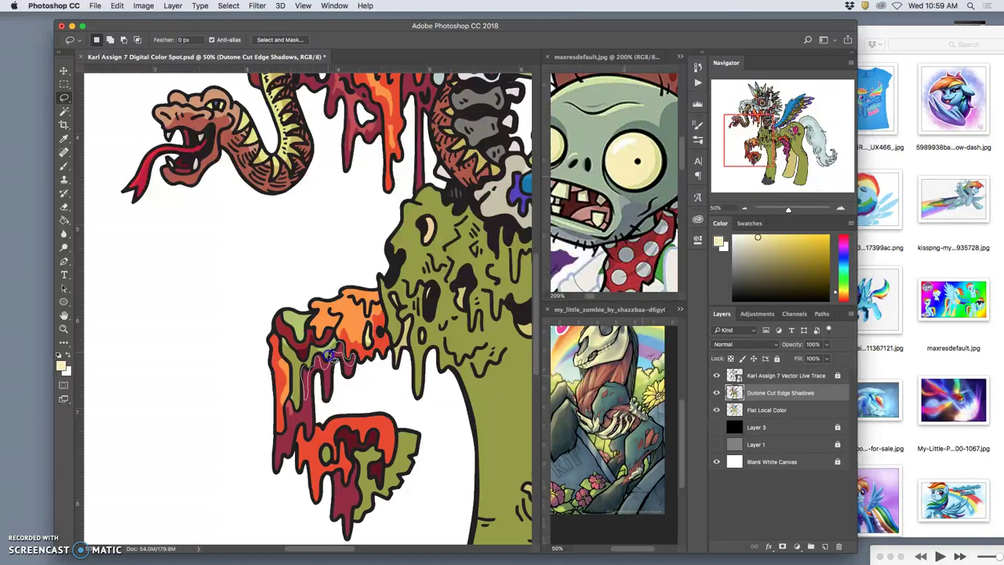
left_click_drag(318, 357, 307, 381)
key("Delete")
left_click(351, 399)
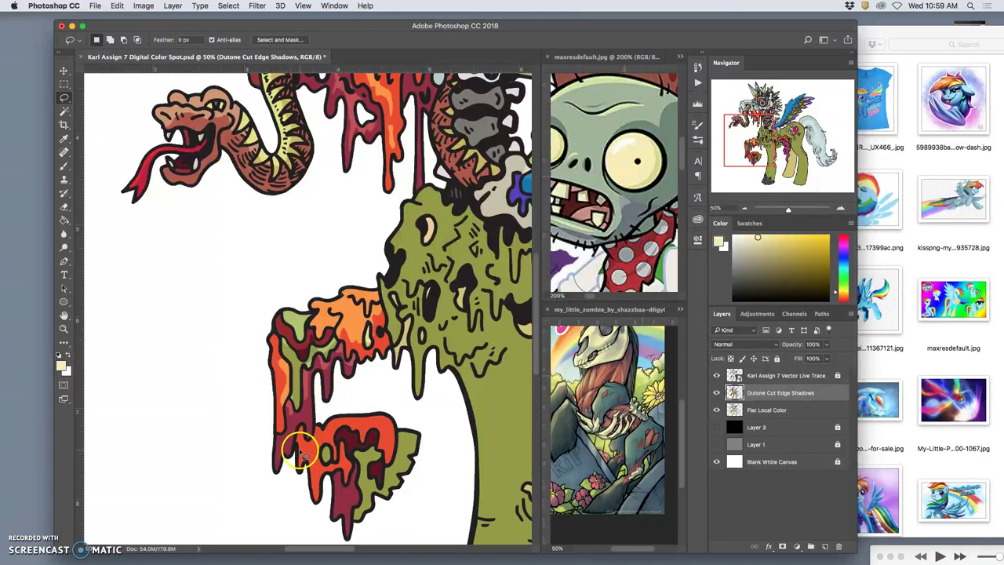
- Lasso the upper edge of the red gore on the raised foreleg's dangling hoof end and delete its shadow
left_click_drag(293, 440, 294, 441)
left_click_drag(325, 423, 360, 413)
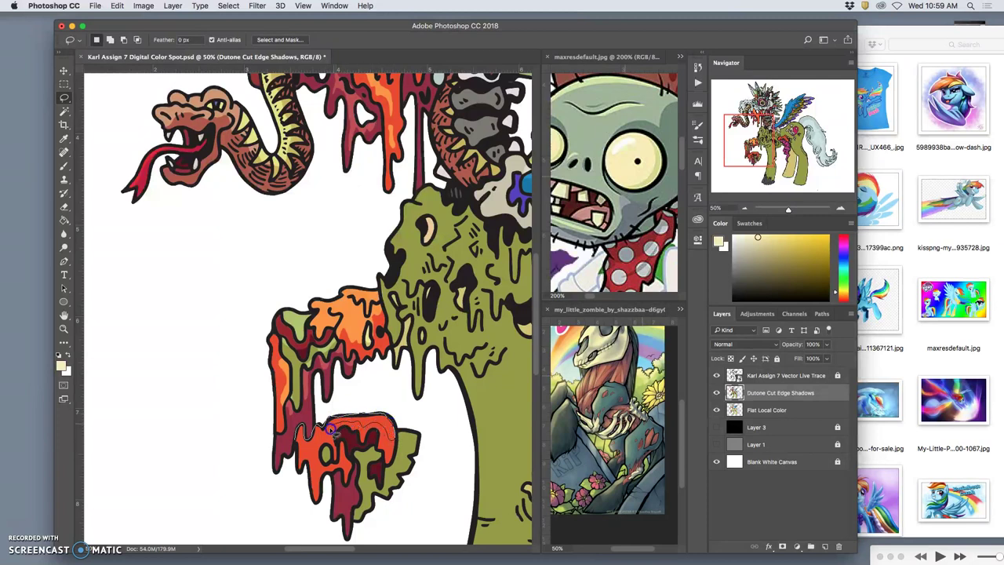
left_click_drag(297, 455, 298, 452)
key("Delete")
left_click(380, 393)
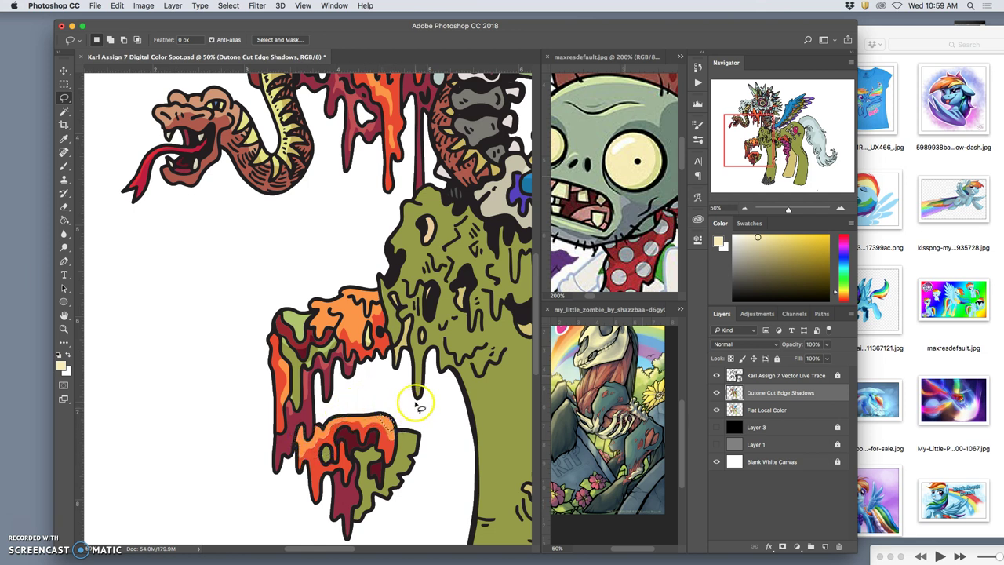
- Lasso the green edge and the lower dark red drip of the dangling hoof end and delete their shadow
mouse_move(429, 454)
left_mouse_down()
mouse_move(425, 426)
mouse_move(396, 431)
left_mouse_up()
key("Delete")
left_click(425, 463)
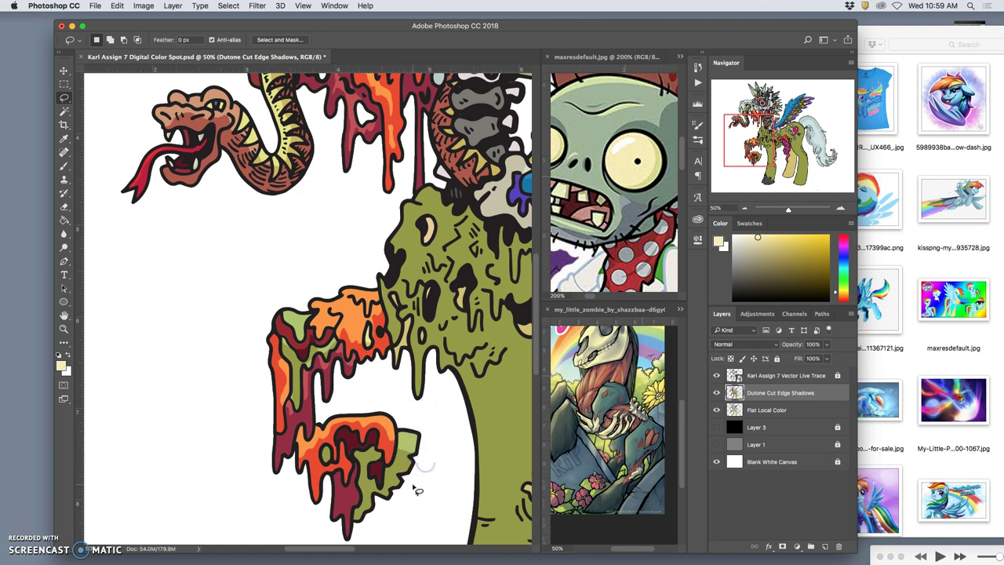
left_click_drag(341, 483, 337, 490)
left_click_drag(328, 538, 337, 481)
key("BackSpace")
key("super+d")
- Lasso a strip of the green drip at the raised foreleg's bend and delete its shadow
mouse_move(433, 453)
left_mouse_down()
mouse_move(406, 346)
mouse_move(364, 296)
mouse_move(307, 284)
mouse_move(355, 324)
mouse_move(344, 346)
mouse_move(321, 355)
mouse_move(330, 345)
mouse_move(296, 343)
mouse_move(209, 317)
left_mouse_up()
mouse_move(179, 250)
left_mouse_down()
mouse_move(161, 205)
mouse_move(171, 198)
left_mouse_up()
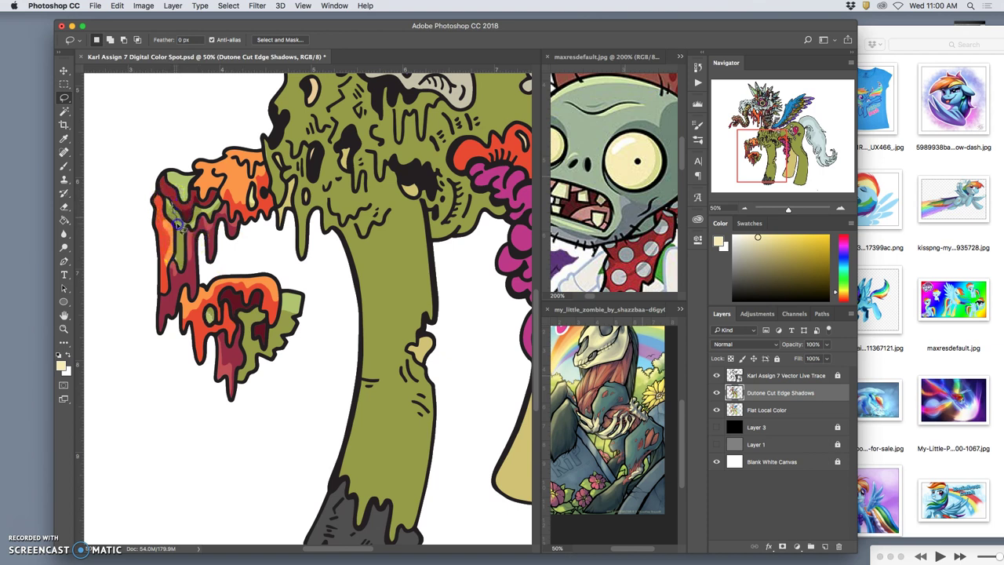
left_click_drag(174, 245, 173, 208)
key("BackSpace")
left_click(139, 251)
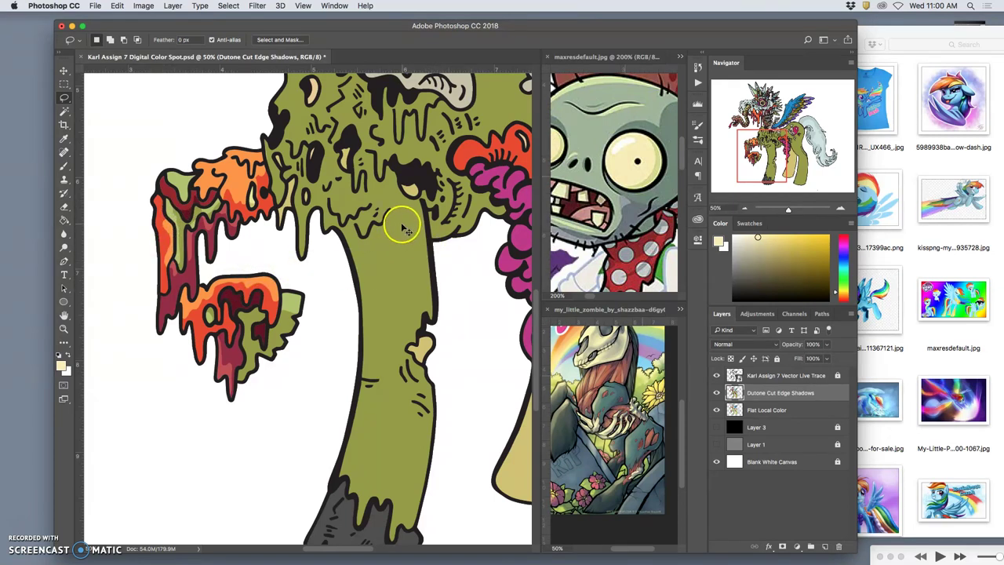
- Examine the whole pony illustration, from the neck bones and eye to the wing and the skull emblem on the rump
key("super+minus")
key("super+minus")
key("super+minus")
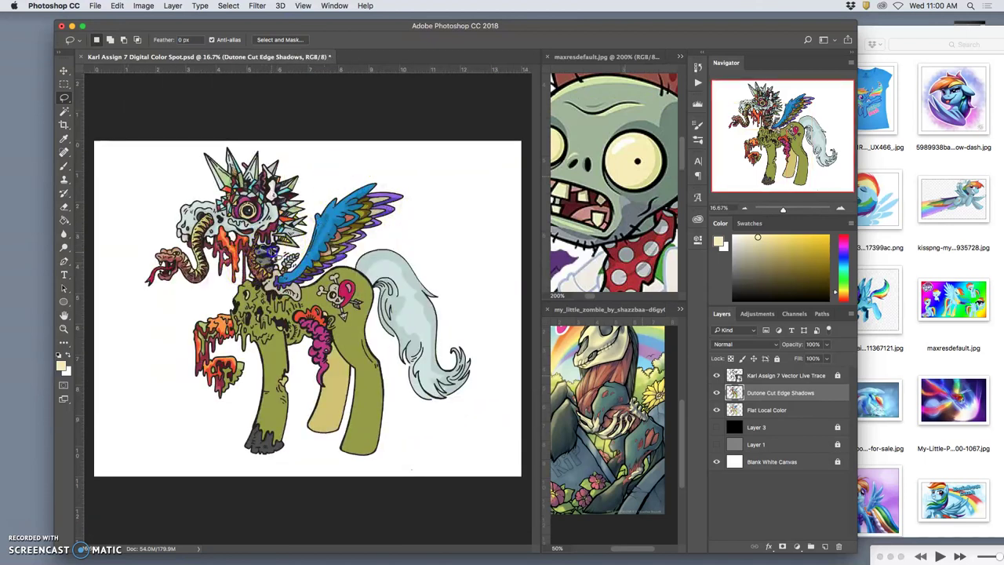
left_click(265, 258)
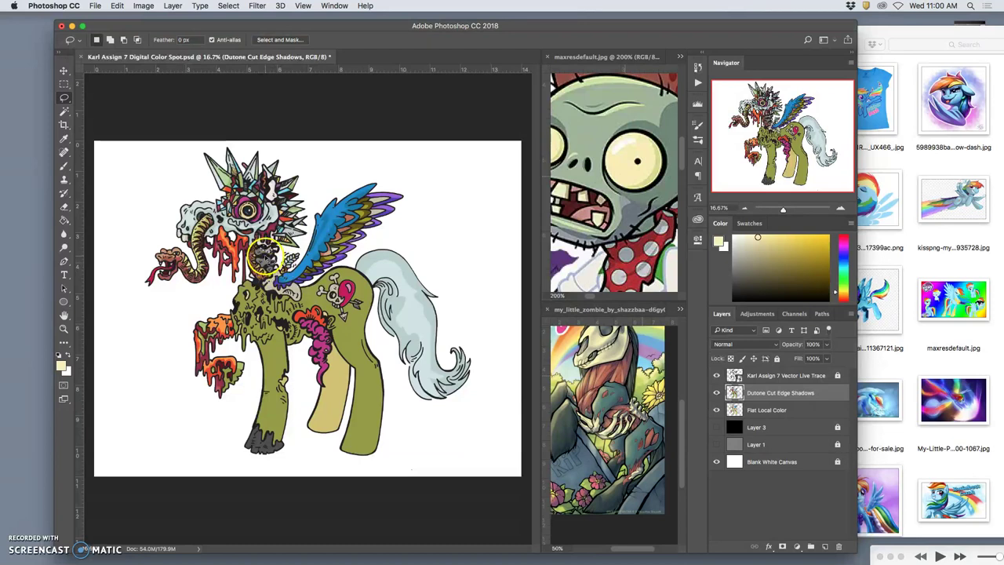
left_click(269, 268)
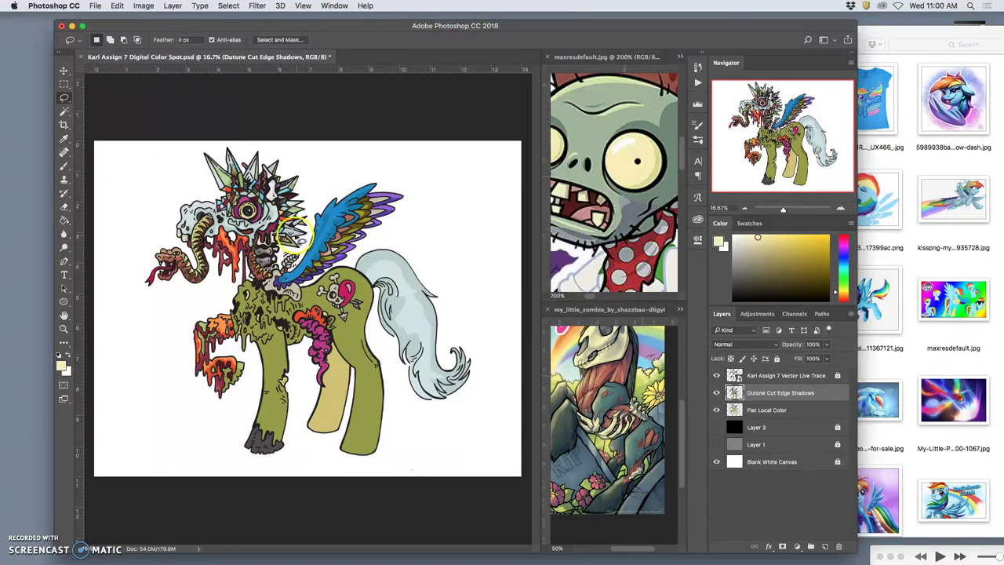
left_click(309, 225)
left_click(277, 246)
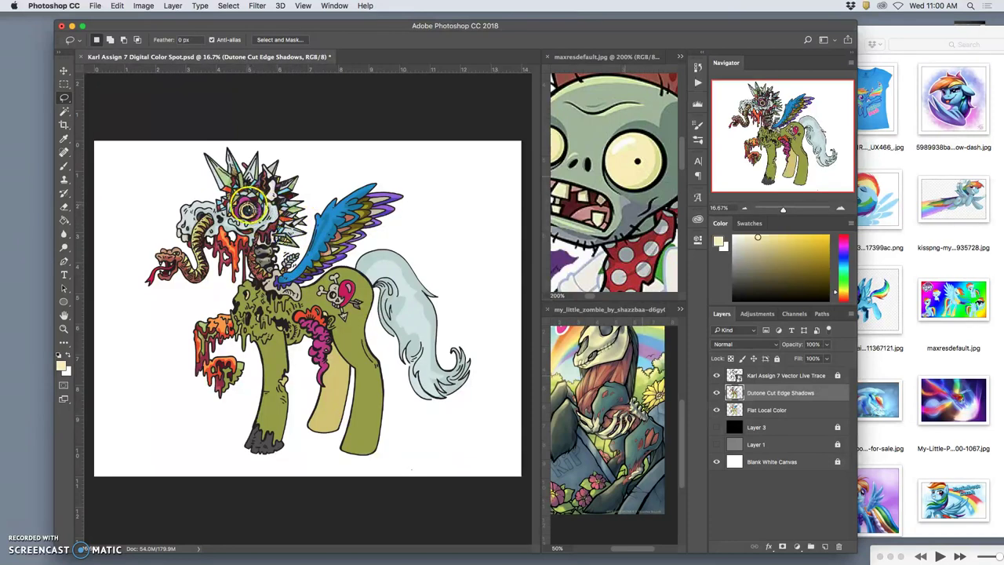
left_click(247, 211)
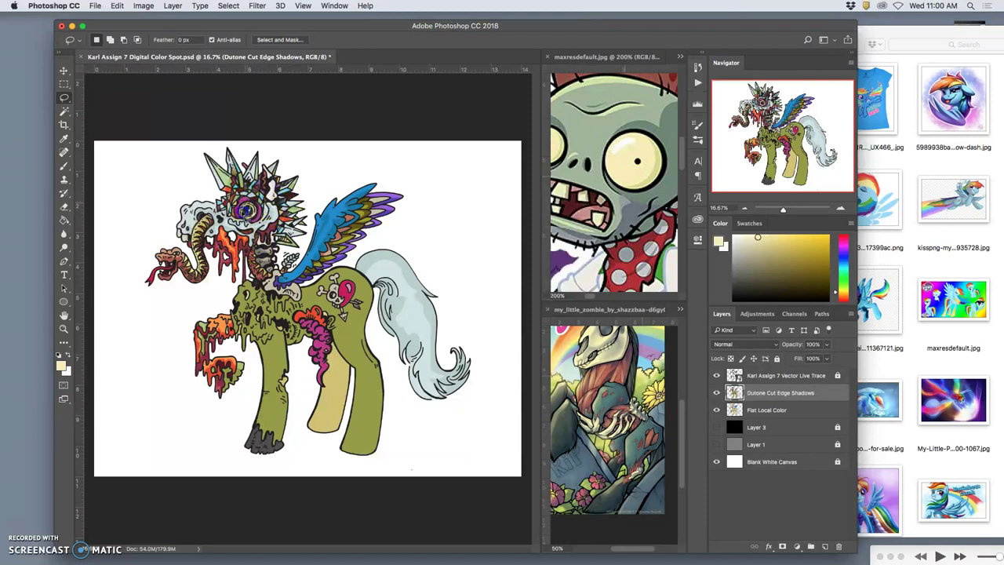
left_click(318, 178)
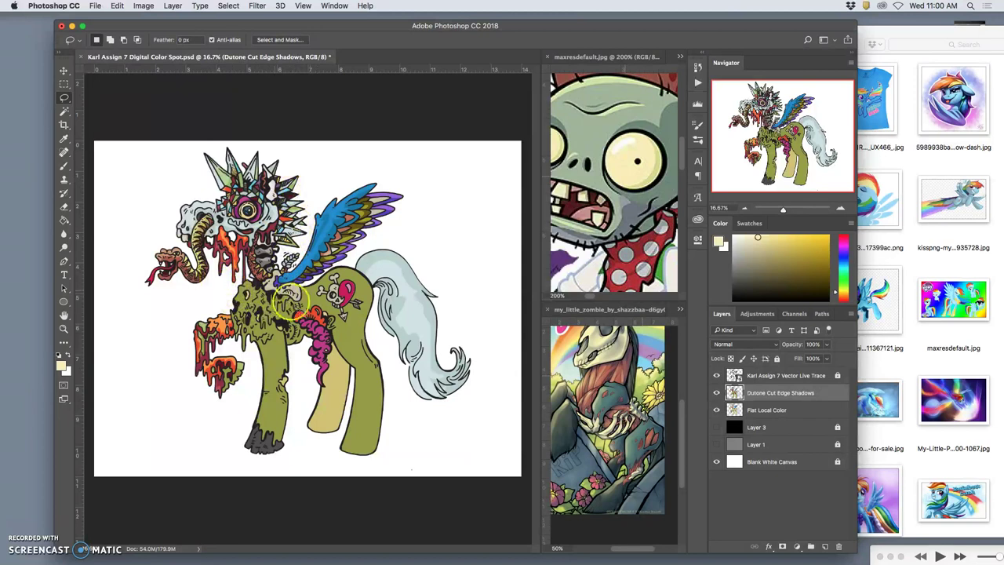
left_click(346, 289)
left_click(342, 301)
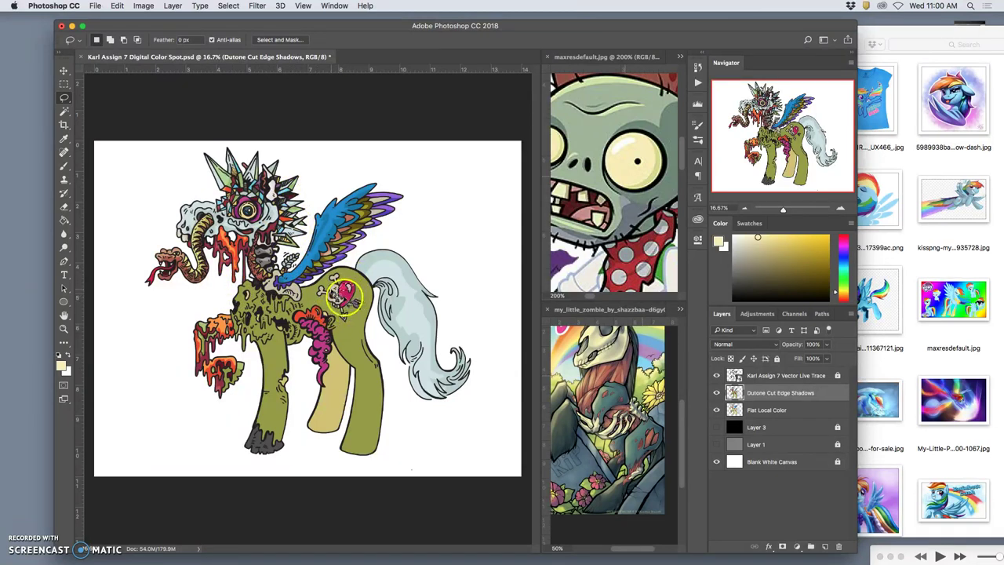
- Try to cut the shadow along the top of the rump with one rough lasso selection
left_click(321, 287)
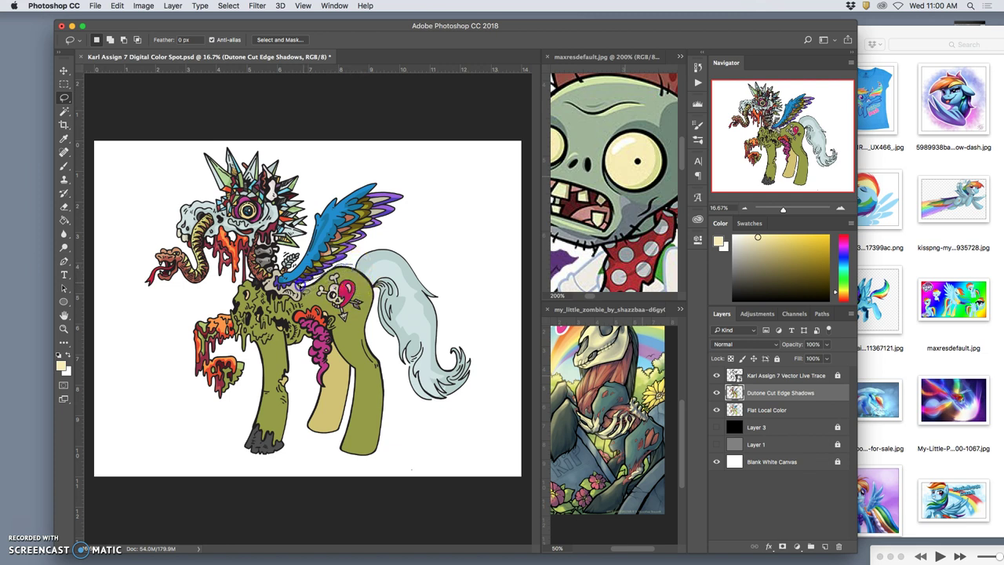
left_click(346, 290)
mouse_move(360, 296)
left_mouse_down()
mouse_move(369, 281)
mouse_move(356, 267)
left_mouse_up()
key("Delete")
left_click(375, 314)
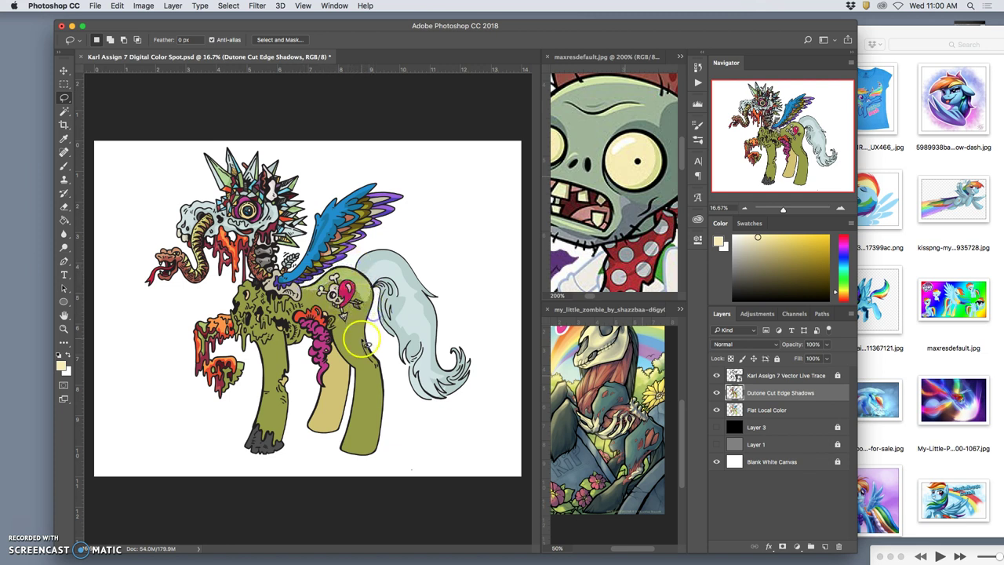
- Undo the rough shadow cut on the rump and clear its selection
key("super+=")
key("super+=")
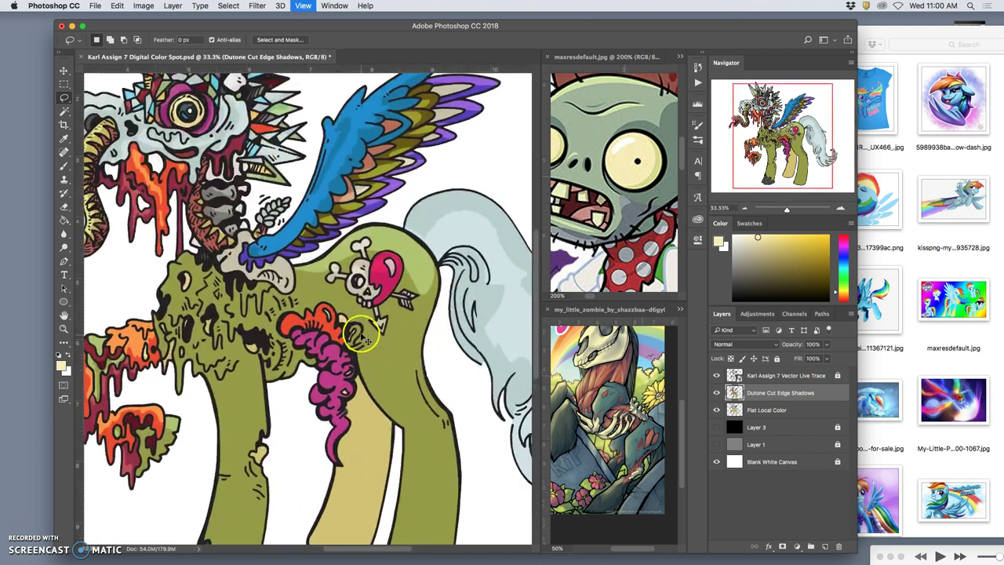
key("super+=")
left_click_drag(402, 285, 382, 258)
key("super+z")
mouse_move(438, 203)
left_mouse_down()
mouse_move(437, 190)
mouse_move(439, 211)
mouse_move(428, 203)
left_mouse_up()
key("super+alt+z")
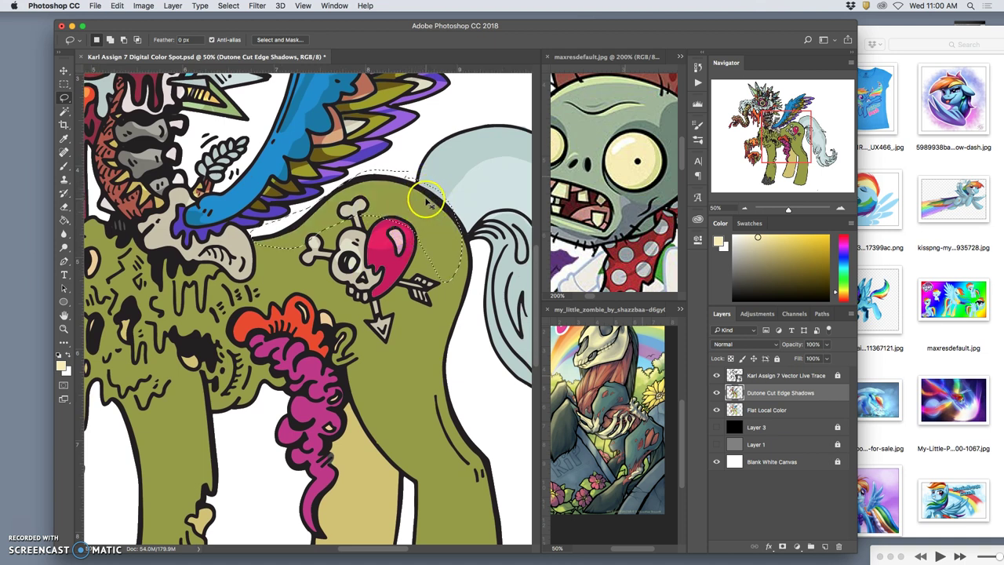
left_click(423, 195)
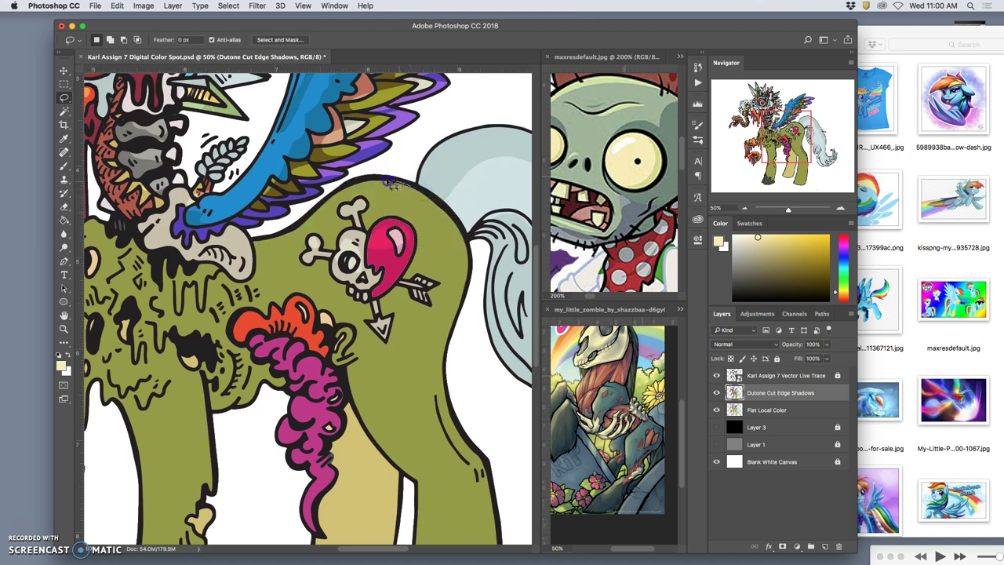
- Lasso the lit upper area of the rump from the back, around the heart emblem, to the rear edge beside the tail
left_click_drag(327, 205, 299, 223)
left_click_drag(284, 259, 317, 241)
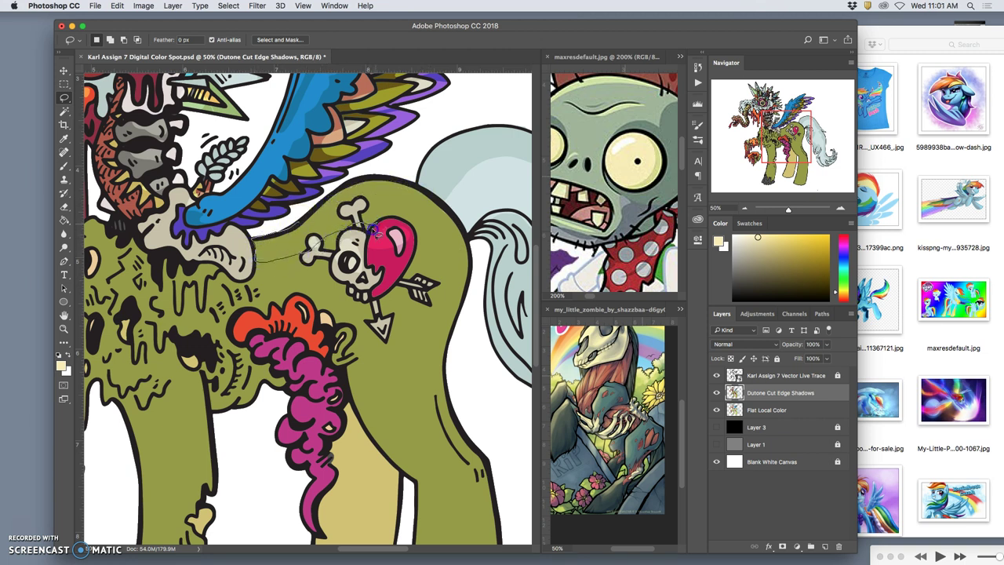
mouse_move(439, 284)
left_mouse_down()
mouse_move(436, 317)
mouse_move(449, 333)
left_mouse_up()
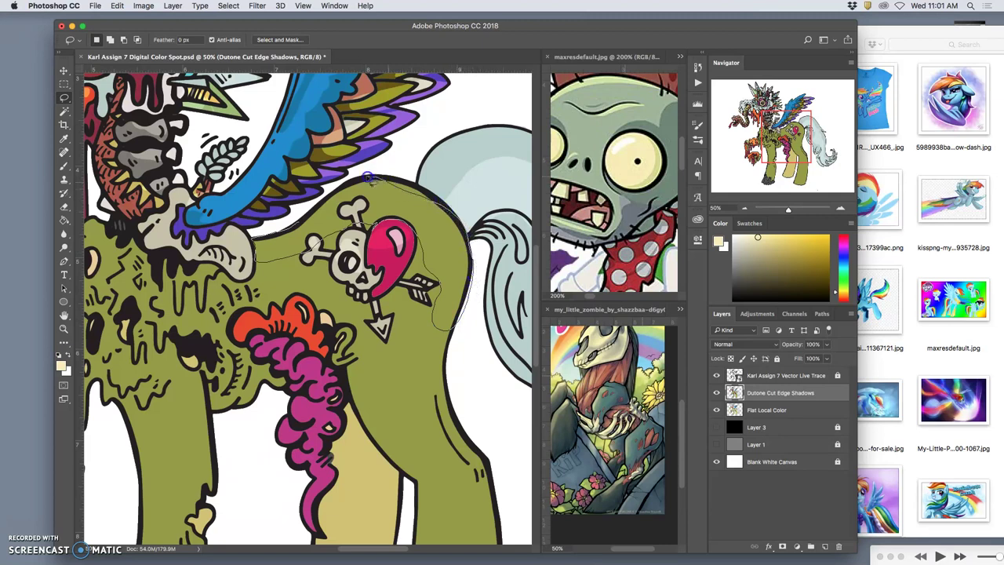
mouse_move(327, 196)
left_mouse_down()
mouse_move(391, 179)
mouse_move(418, 186)
left_mouse_up()
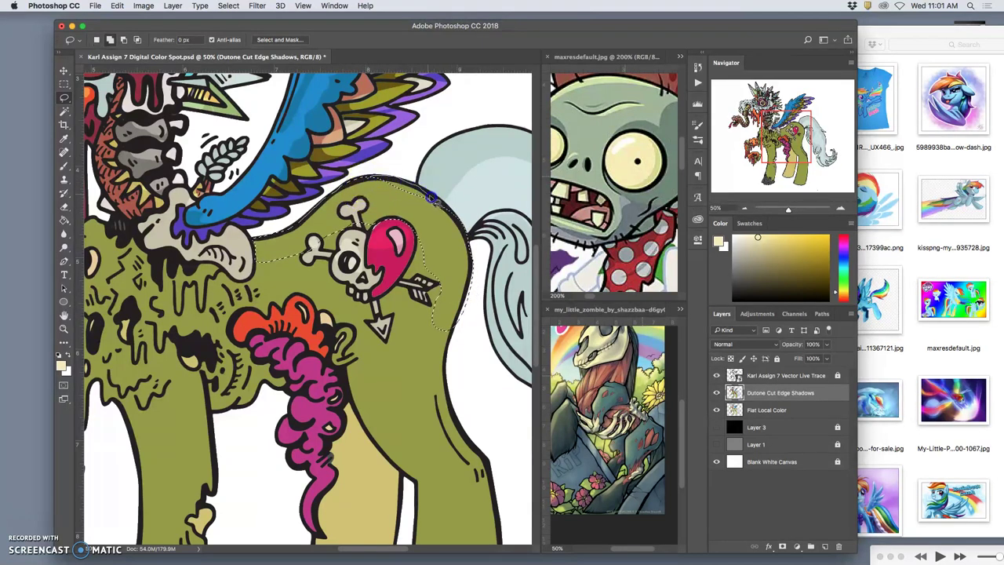
left_click_drag(449, 222, 444, 232)
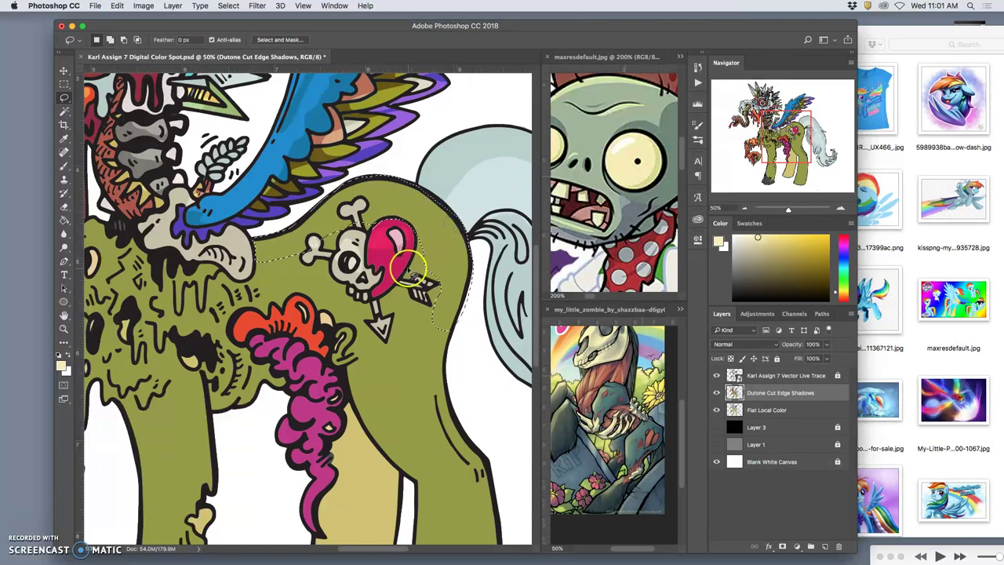
- Refine the rump selection around the emblem's bones and skull, delete its shadow and deselect
key("shift")
left_click_drag(380, 222, 375, 228)
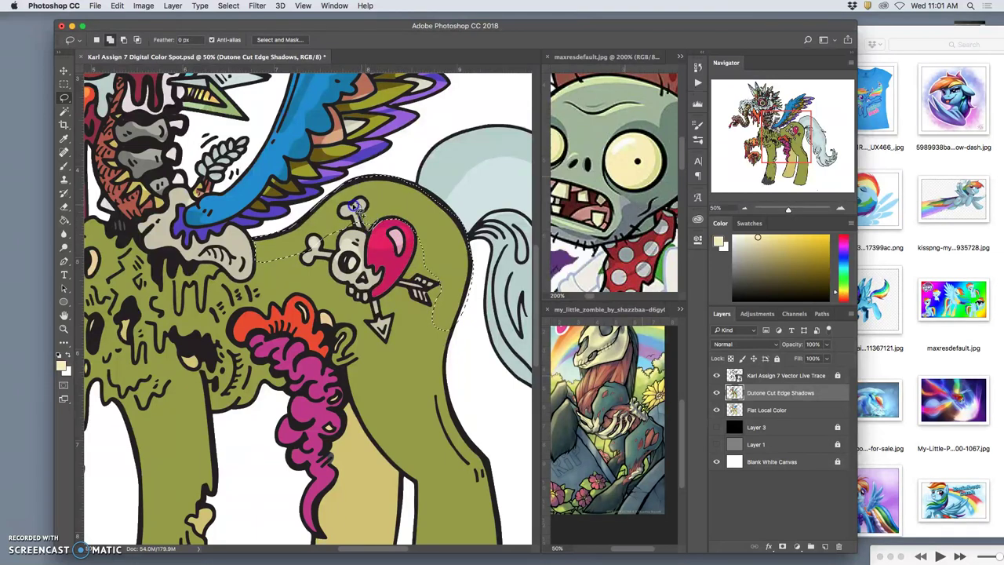
key("alt")
left_click_drag(386, 222, 376, 227)
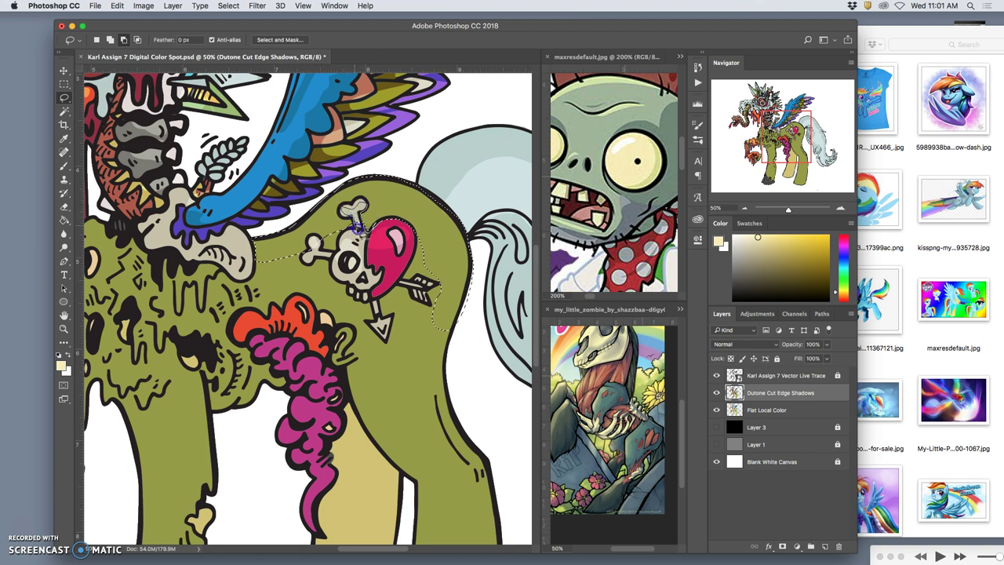
left_click_drag(361, 255, 359, 225)
key("shift")
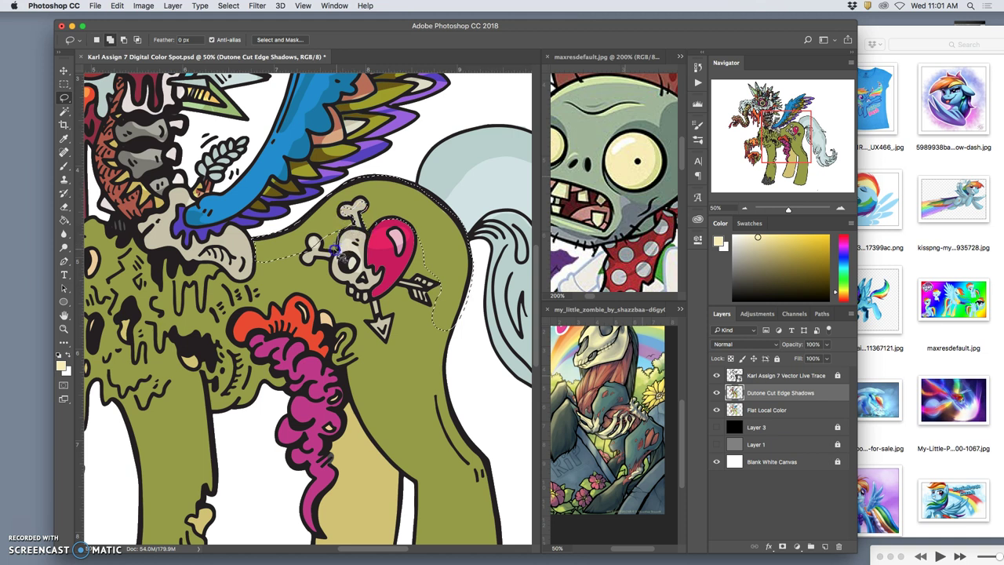
left_click_drag(320, 237, 341, 225)
key("Delete")
key("ctrl+d")
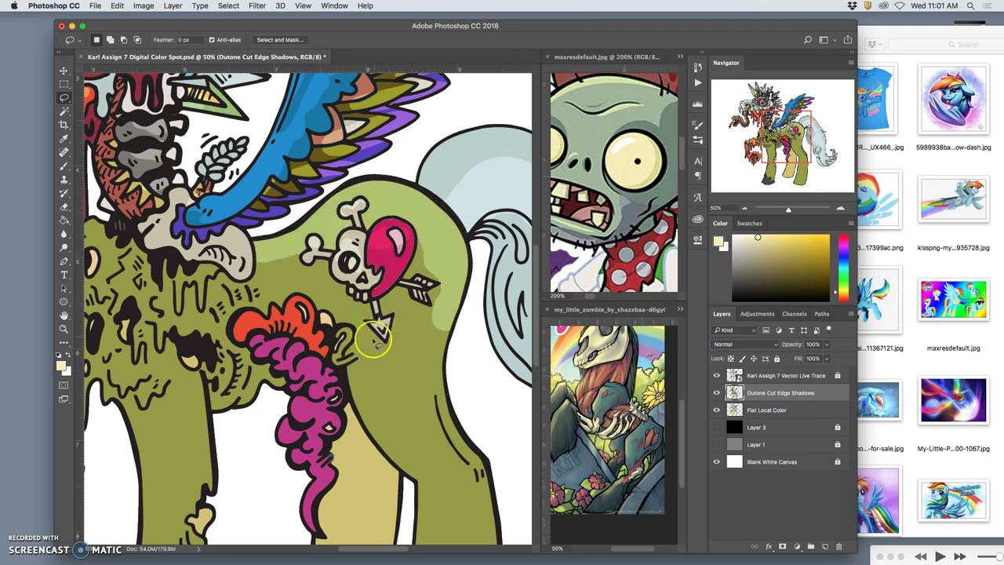
- Lasso the front edge of the standing foreleg and the green chest drips above it, and delete their shadow
key("super+minus")
key("super+minus")
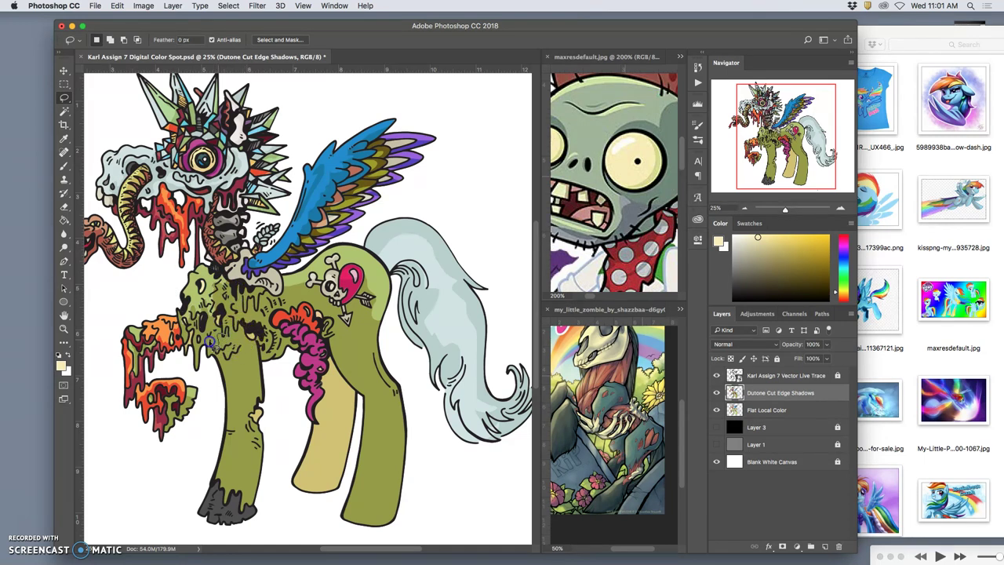
left_click_drag(239, 338, 238, 338)
key("BackSpace")
left_click(222, 376)
mouse_move(211, 506)
left_mouse_down()
mouse_move(194, 480)
mouse_move(209, 424)
mouse_move(238, 378)
mouse_move(262, 377)
mouse_move(245, 355)
left_mouse_up()
left_click(201, 332)
left_click_drag(202, 327, 212, 339)
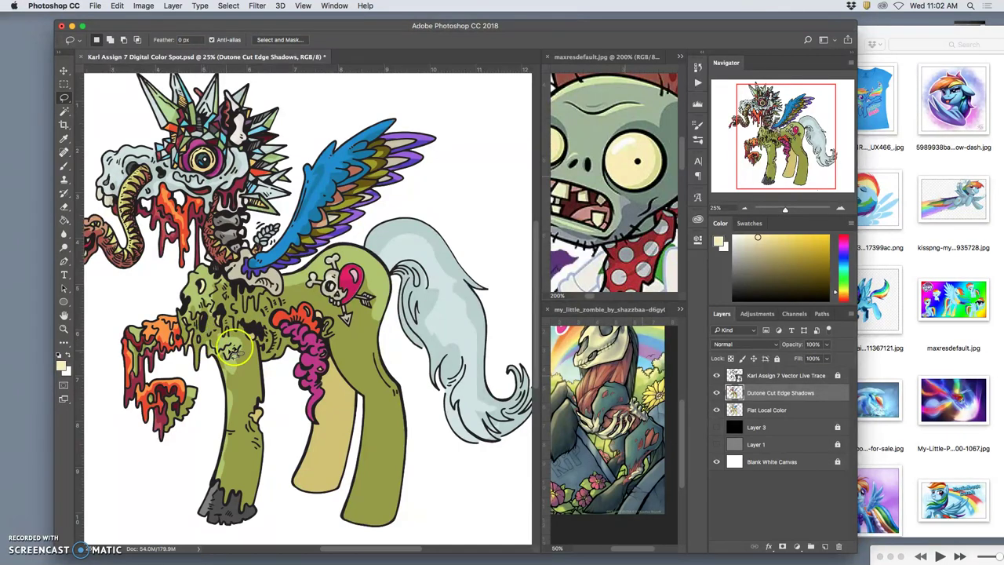
- Lasso the lit side of the pink intestines hanging below the belly and delete its shadow
mouse_move(271, 333)
left_mouse_down()
mouse_move(263, 362)
mouse_move(273, 364)
mouse_move(269, 326)
mouse_move(295, 349)
mouse_move(284, 333)
mouse_move(280, 356)
mouse_move(291, 336)
mouse_move(308, 338)
mouse_move(288, 327)
mouse_move(313, 323)
mouse_move(310, 427)
mouse_move(296, 421)
mouse_move(282, 366)
mouse_move(292, 341)
left_mouse_up()
key("BackSpace")
left_click(276, 403)
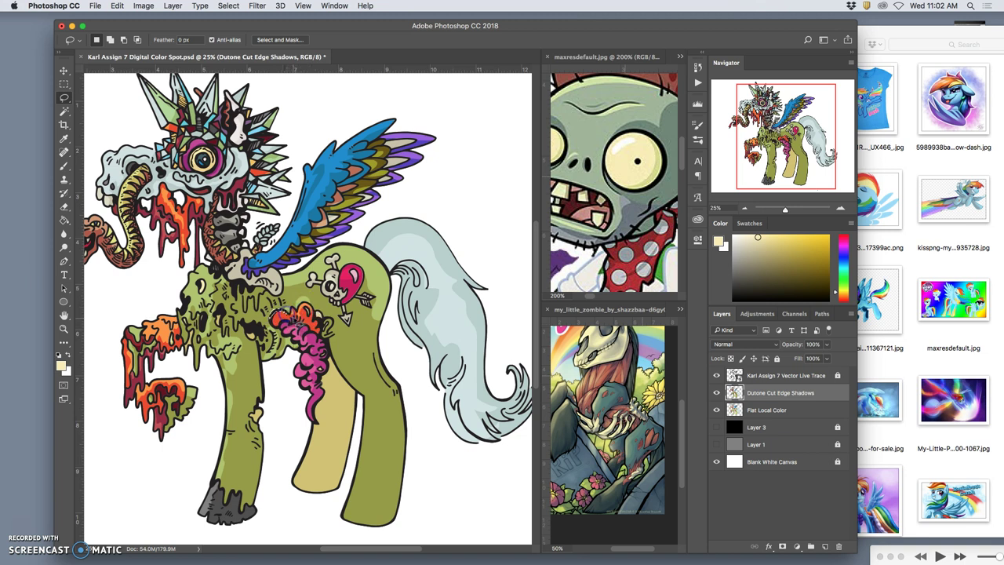
- Lasso the upper edge of the red flesh above the pink intestines, delete its shadow and deselect
left_click(318, 292)
left_click_drag(303, 310, 309, 311)
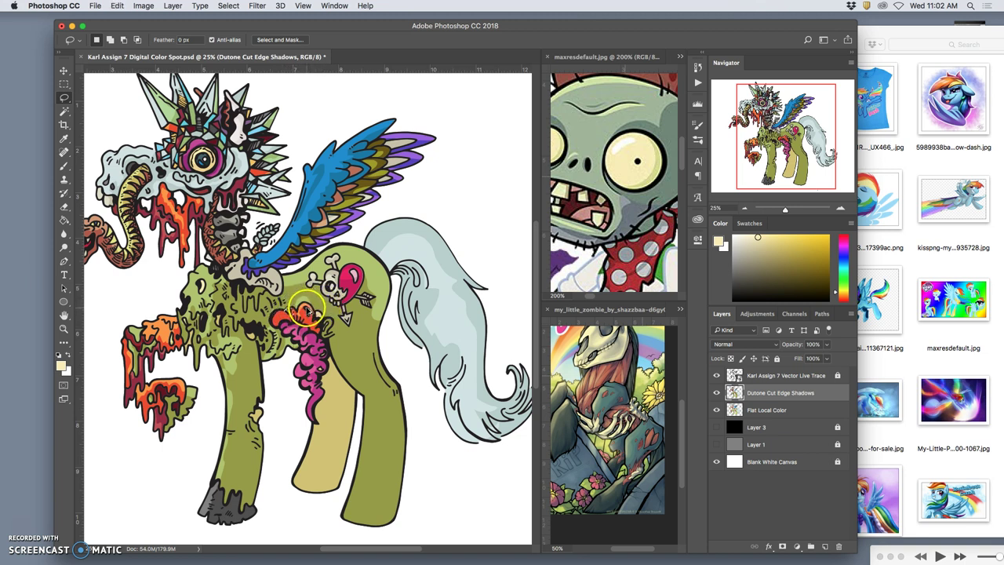
key("super+plus")
key("super+plus")
key("super+plus")
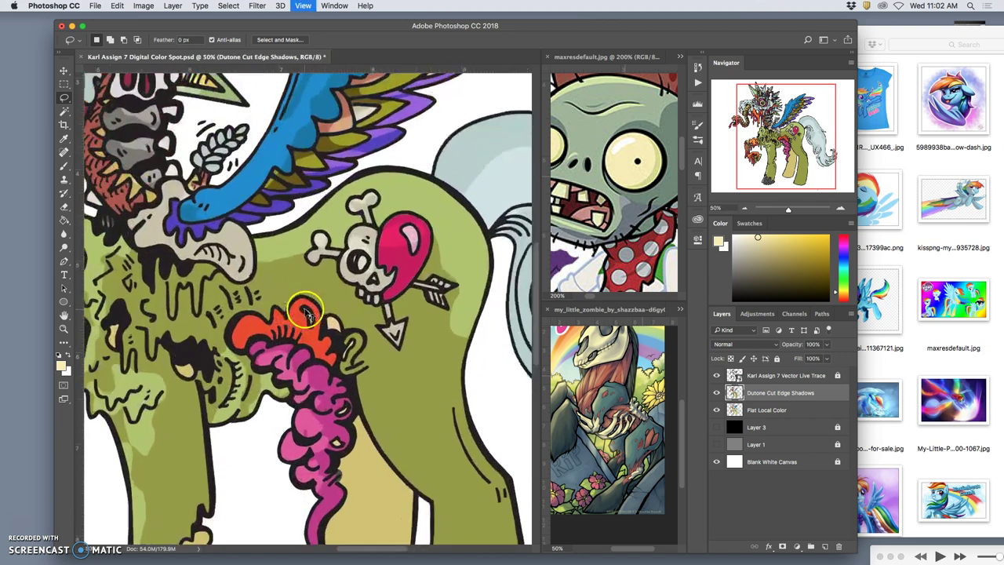
left_click(242, 345)
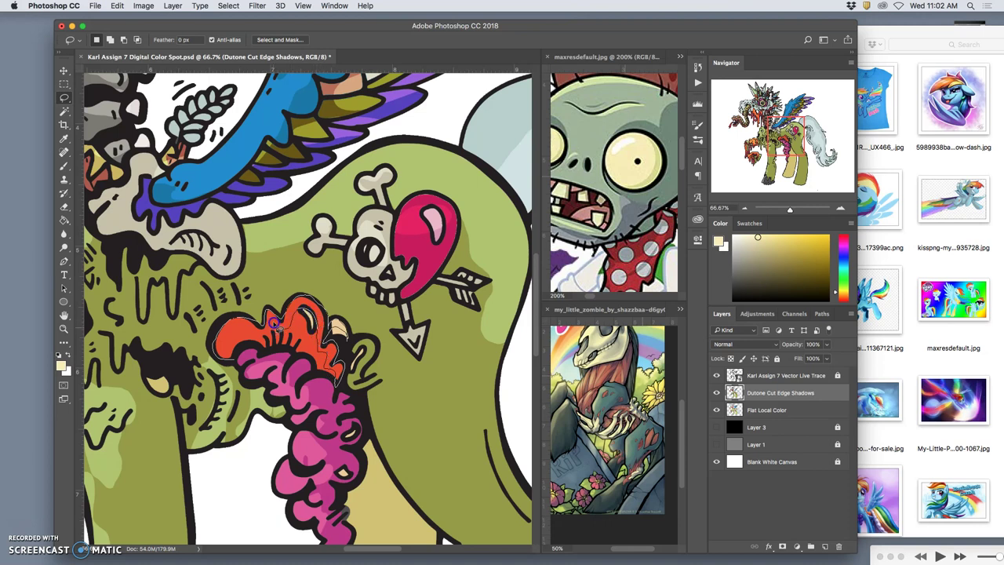
left_click_drag(235, 358, 240, 354)
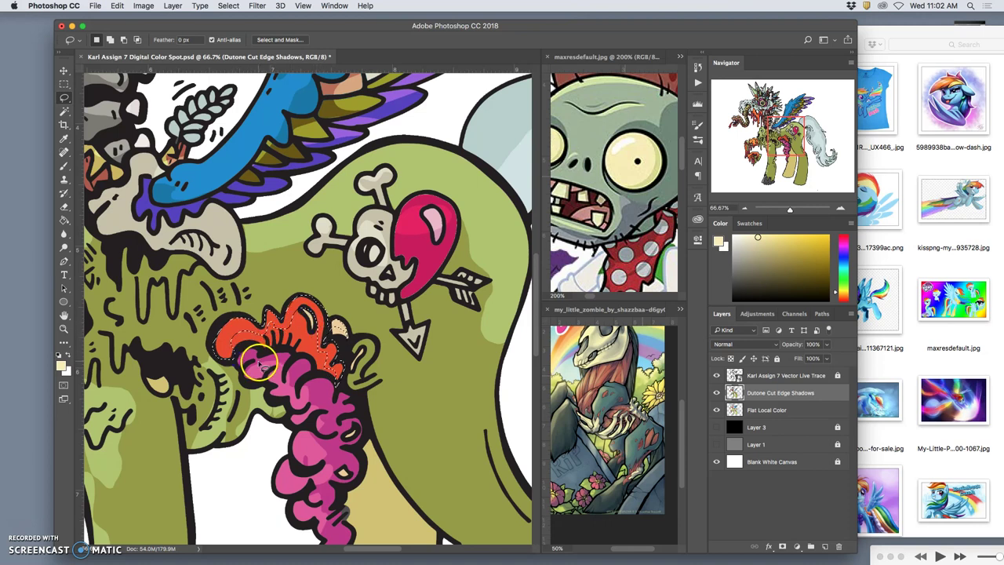
key("Delete")
key("super+d")
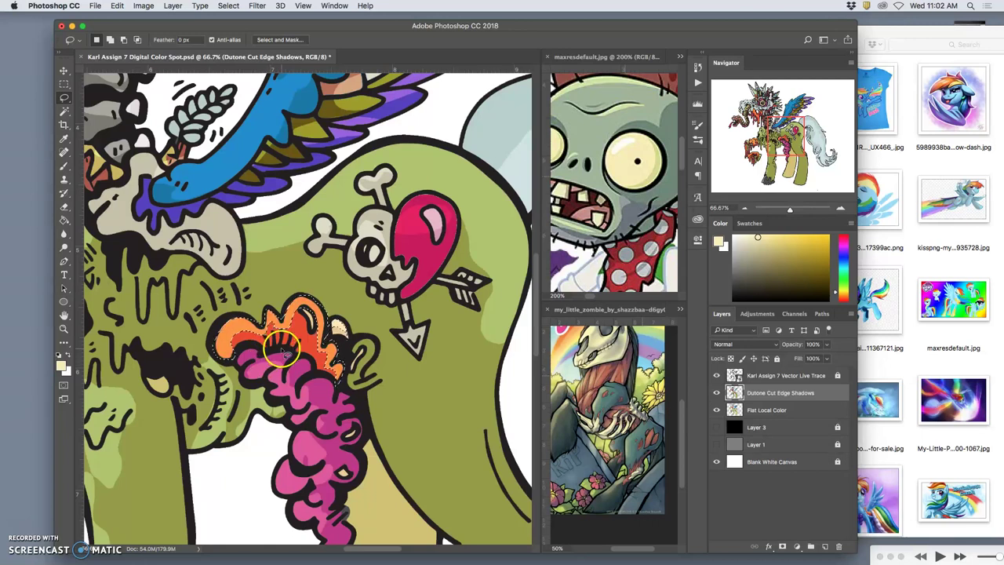
- Lasso small lit areas on the upper pink intestine coils and the green skin wrinkles ahead of the orange flesh, and delete their shadow
mouse_move(324, 384)
left_mouse_down()
mouse_move(355, 408)
mouse_move(335, 416)
mouse_move(343, 409)
mouse_move(351, 420)
mouse_move(350, 482)
mouse_move(355, 377)
mouse_move(308, 361)
left_mouse_up()
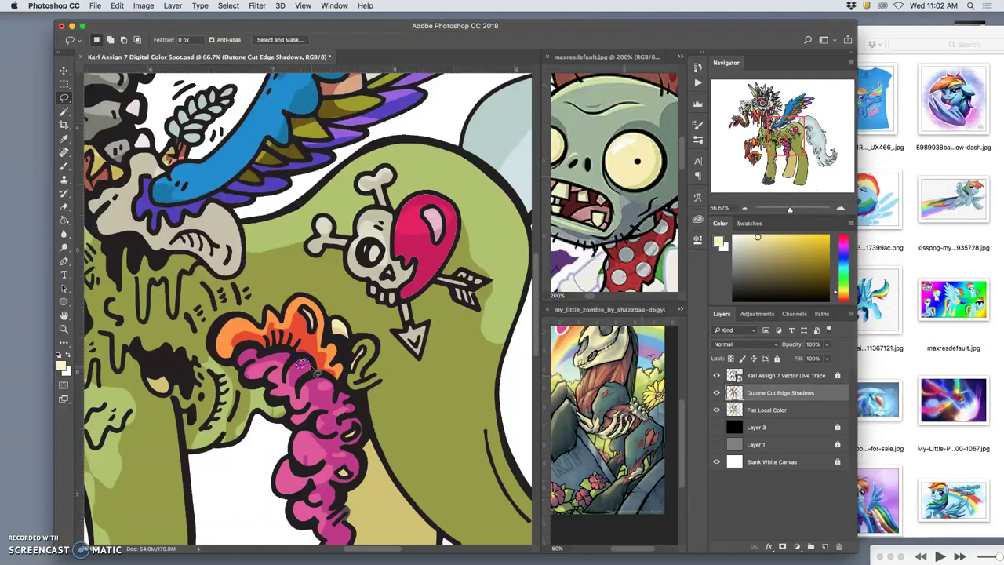
key("Delete")
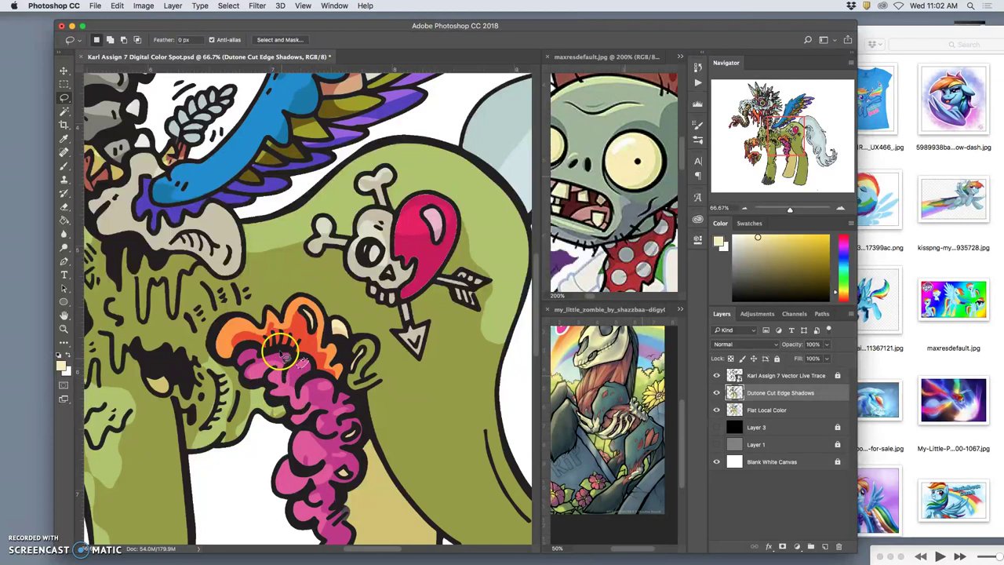
left_click_drag(171, 302, 189, 289)
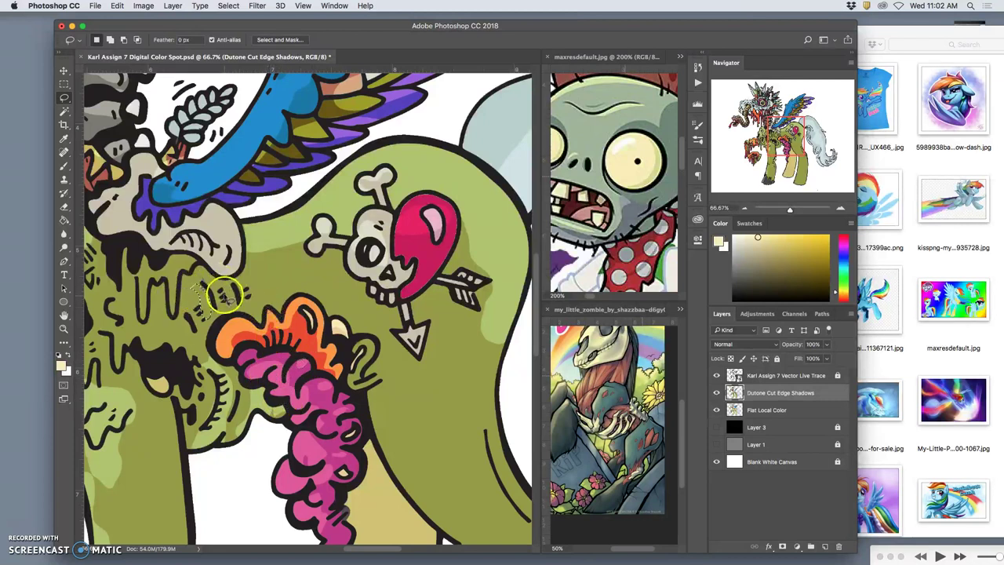
mouse_move(228, 288)
left_mouse_down()
mouse_move(206, 314)
mouse_move(190, 339)
left_mouse_up()
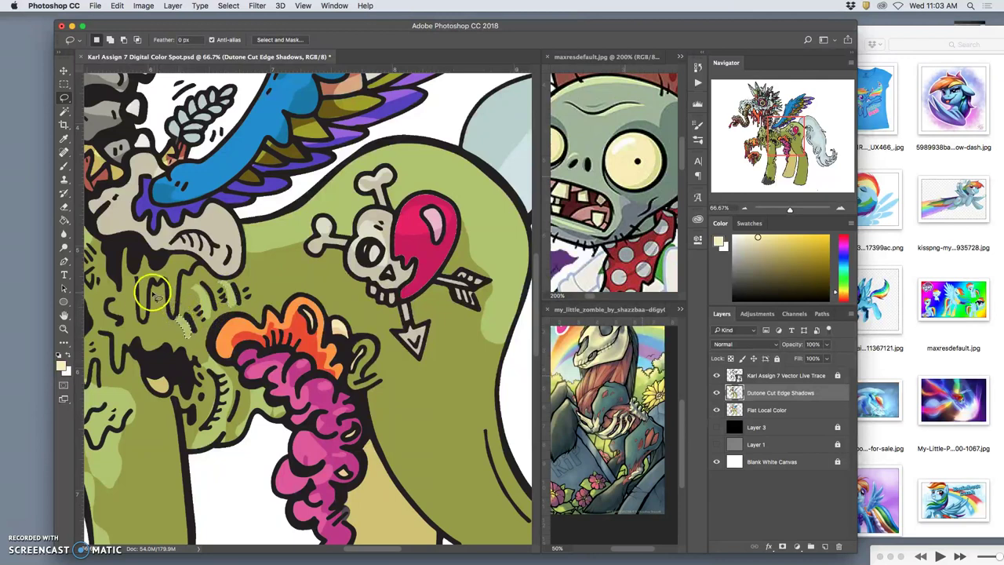
key("Delete")
- Lasso the green drips hanging below the grey shoulder bone and the small patch beside them, and delete their shadow
left_click_drag(124, 282, 127, 301)
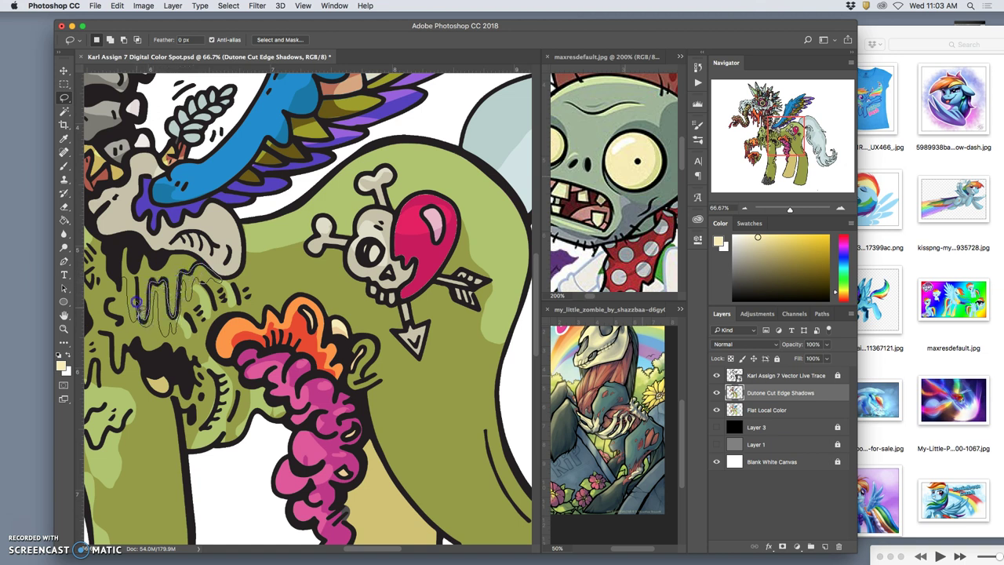
left_click_drag(124, 277, 127, 281)
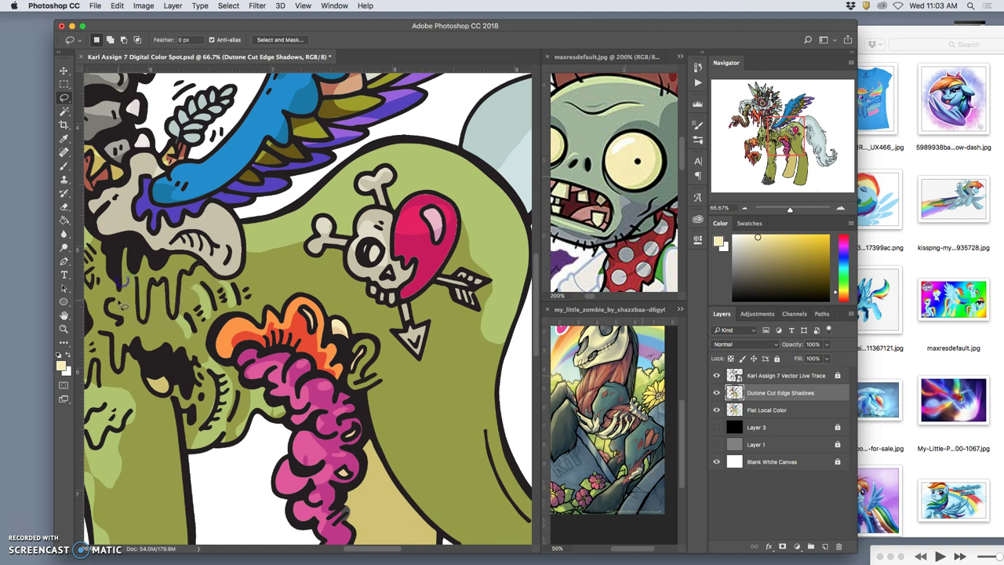
key("BackSpace")
key("super+d")
left_click(135, 322)
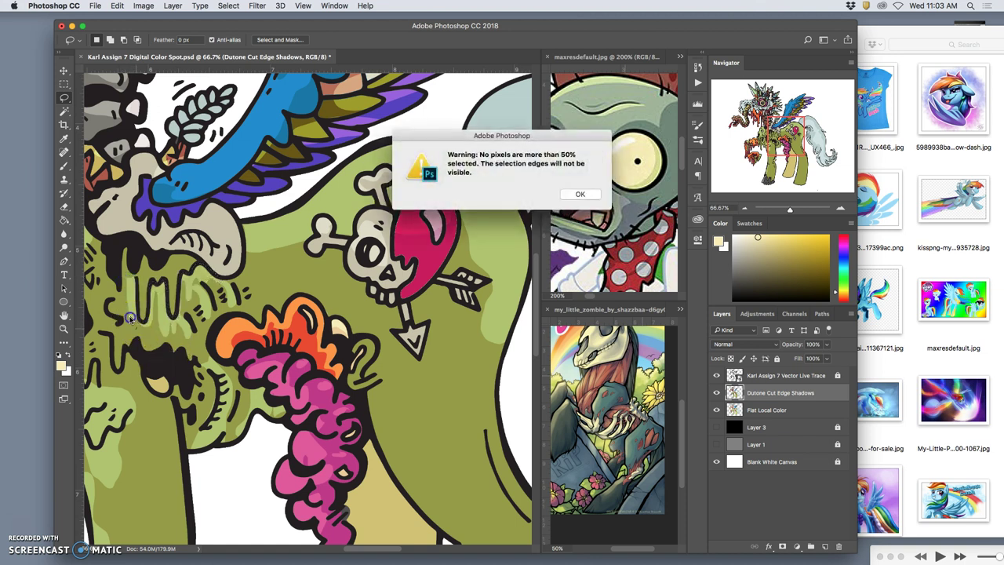
left_click(580, 194)
left_click(138, 321)
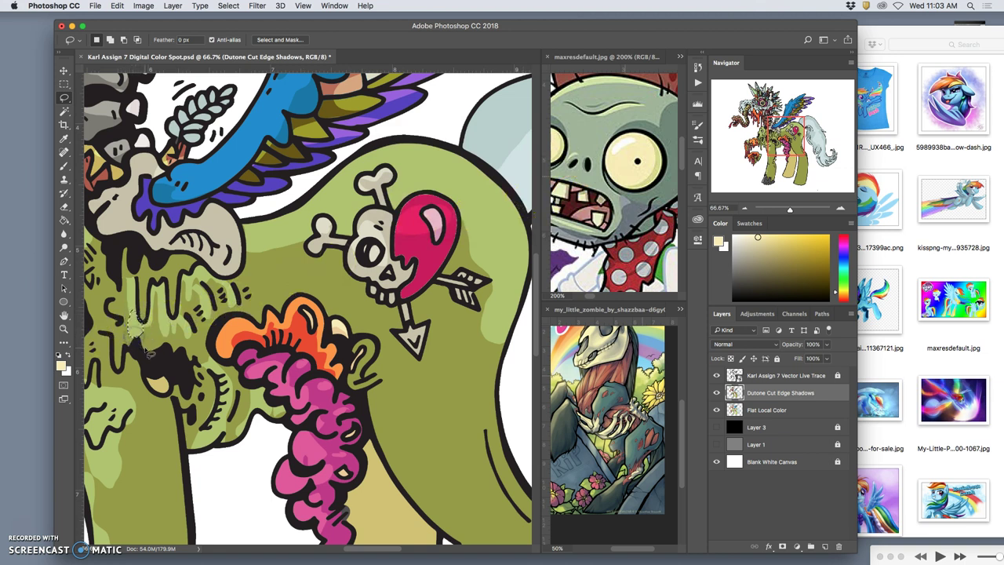
- Lasso the front side of the tan far hind leg, delete its shadow and deselect
left_click(627, 168)
key("super+minus")
key("super+minus")
key("super+minus")
key("super+minus")
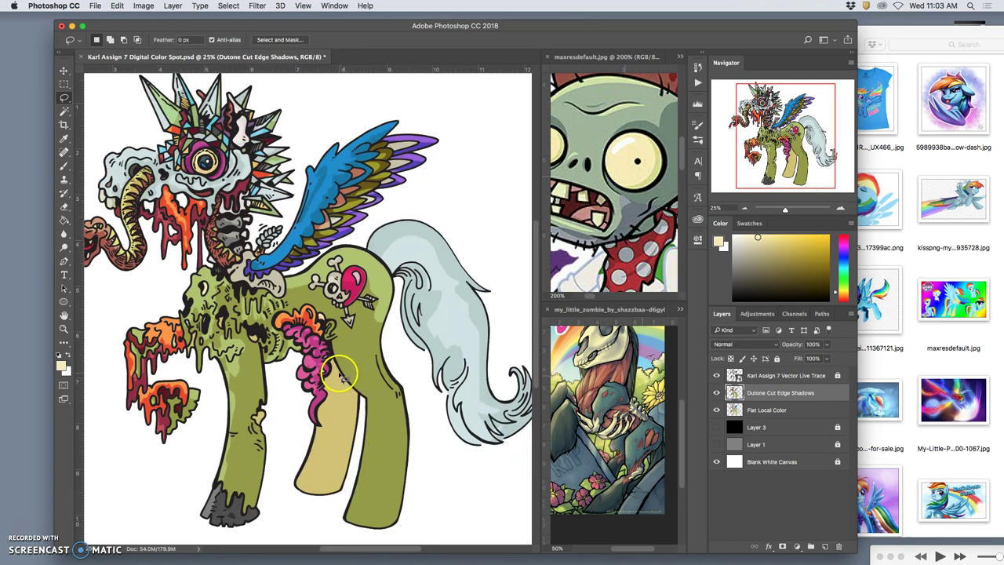
left_click_drag(328, 426, 317, 476)
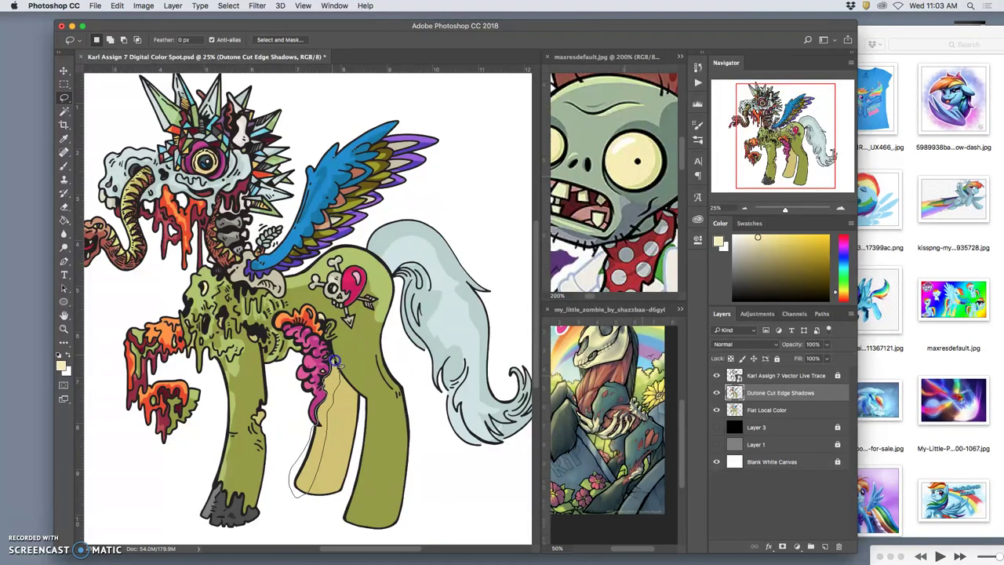
left_click_drag(341, 372, 341, 378)
key("alt+BackSpace")
left_click(361, 431)
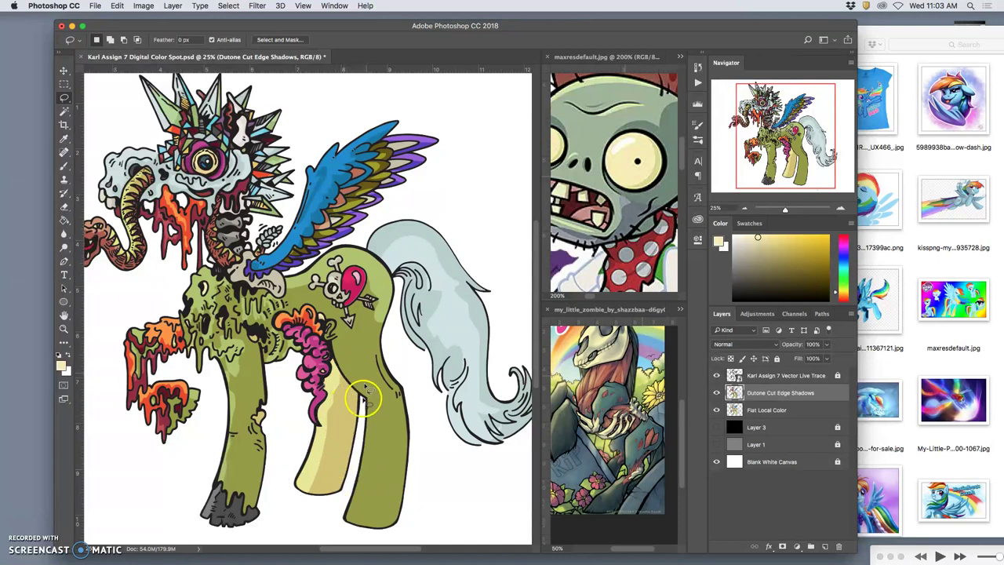
- Lasso the rear edge of the green hind leg from rump to hoof, delete its shadow and deselect
mouse_move(346, 337)
left_mouse_down()
mouse_move(372, 321)
mouse_move(380, 341)
mouse_move(382, 299)
left_mouse_up()
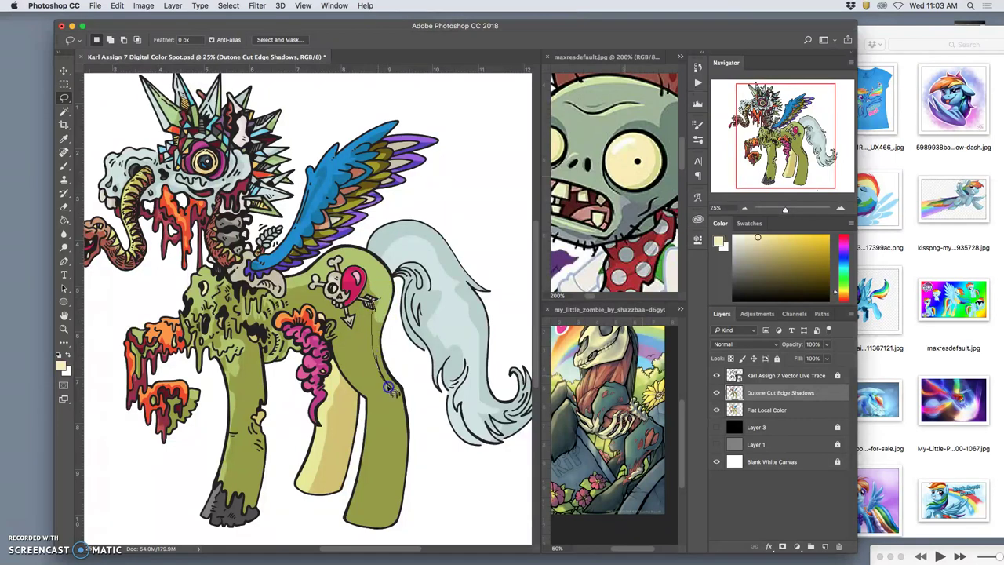
mouse_move(400, 405)
left_mouse_down()
mouse_move(378, 530)
mouse_move(430, 500)
mouse_move(430, 433)
mouse_move(419, 385)
mouse_move(395, 350)
mouse_move(380, 301)
left_mouse_up()
key("Delete")
key("super+d")
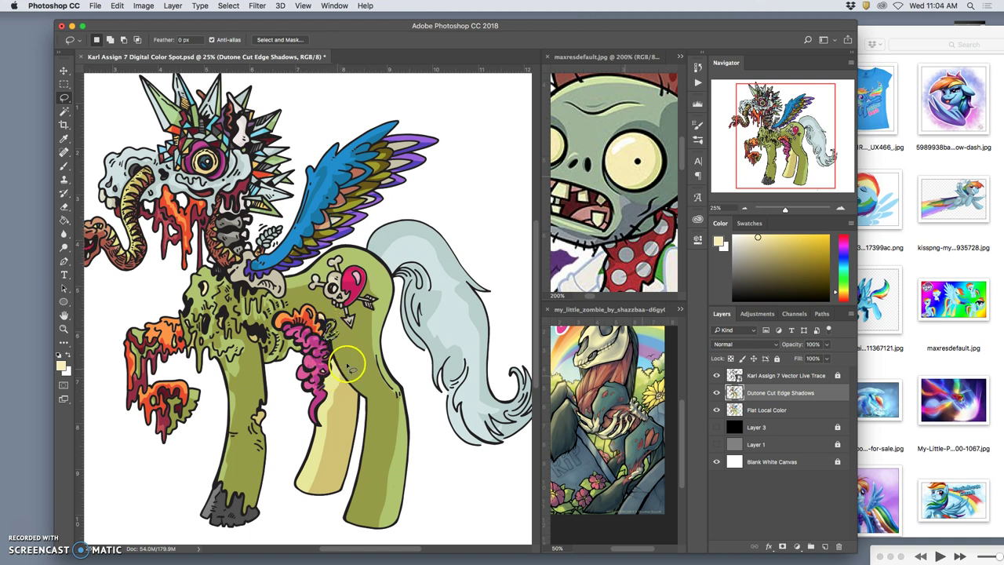
- Sample the red from the snake's head and fill the curled flesh beside the pink intestines with it
left_click(64, 220)
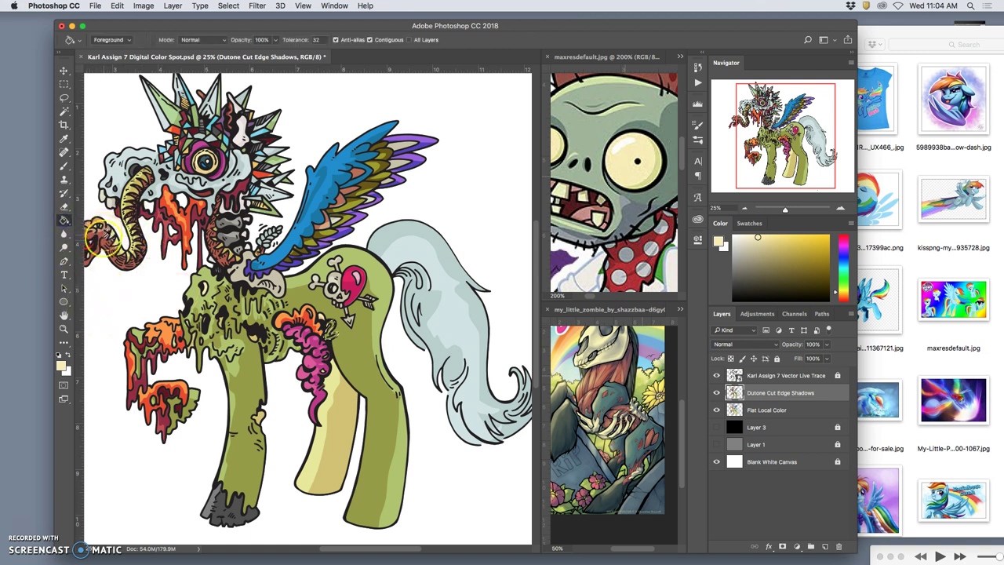
left_click(100, 231, "alt")
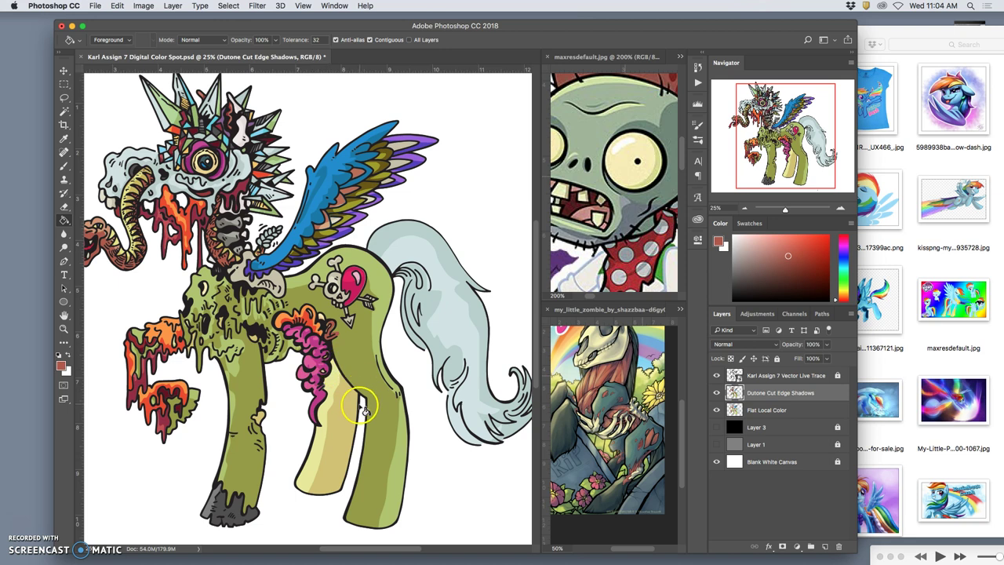
scroll(350, 392, "up", 3)
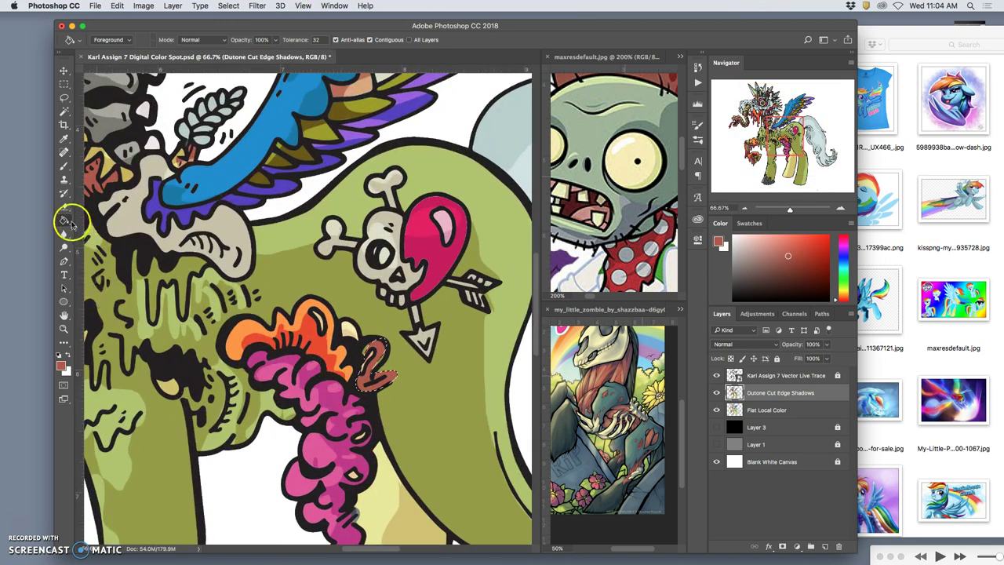
- Choose the Hard Round Pressure Size brush, touch up the red curled flesh beside the intestines and deselect
left_click(63, 165)
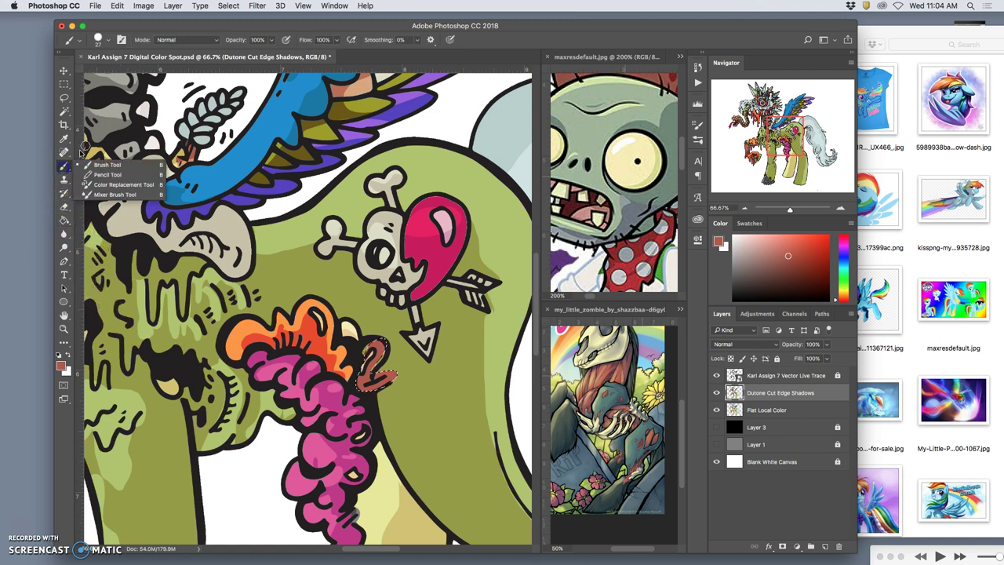
left_click(109, 42)
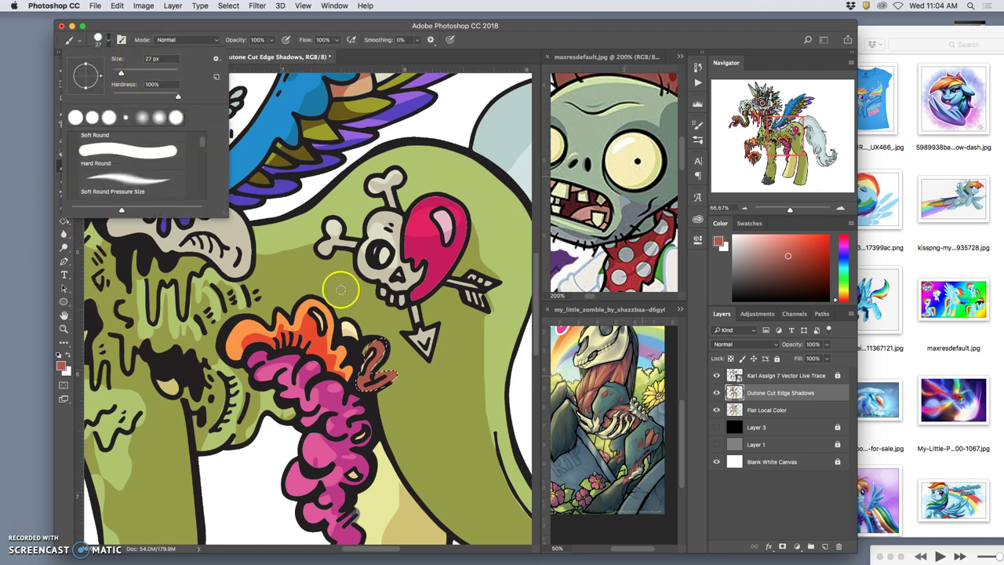
mouse_move(202, 144)
left_mouse_down()
mouse_move(202, 135)
mouse_move(202, 147)
left_mouse_up()
scroll(201, 147, "down", 1)
left_click(158, 178)
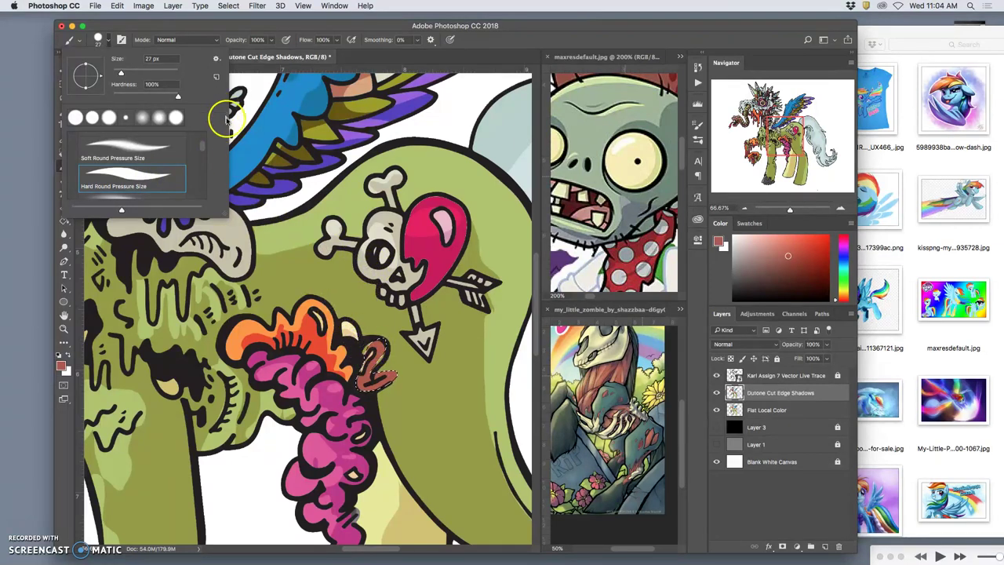
left_click(24, 298)
left_click(387, 345)
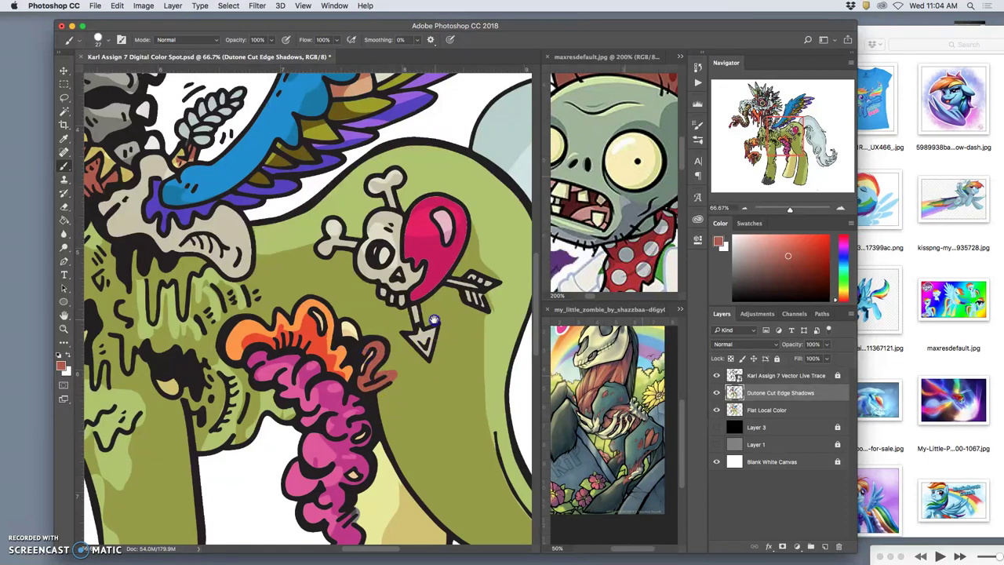
- Examine the shading on the hind legs, the tail and the whole pony
left_click_drag(430, 313, 315, 239)
scroll(371, 305, "right", 2)
scroll(358, 220, "down", 5)
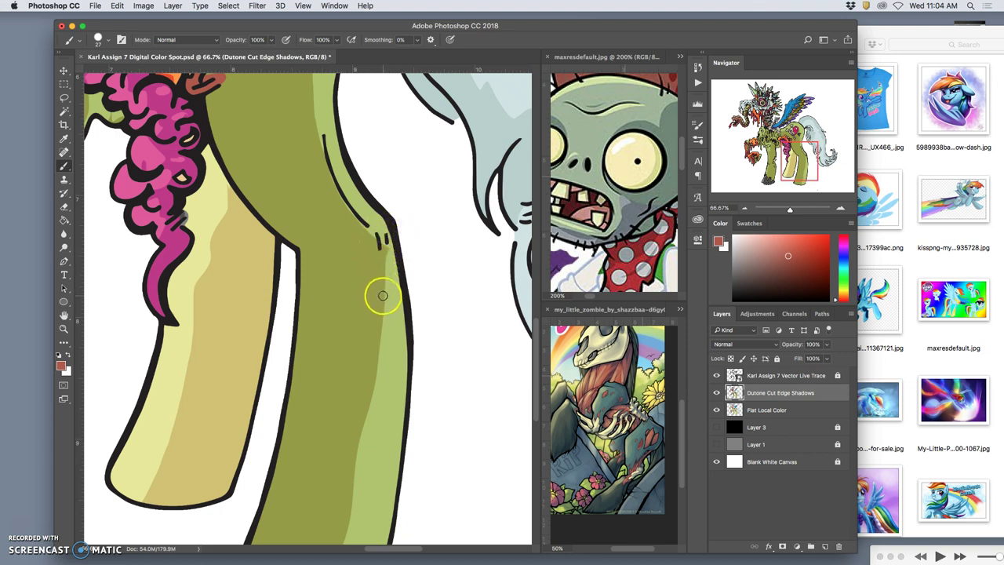
key("super+minus")
key("super+minus")
key("super+minus")
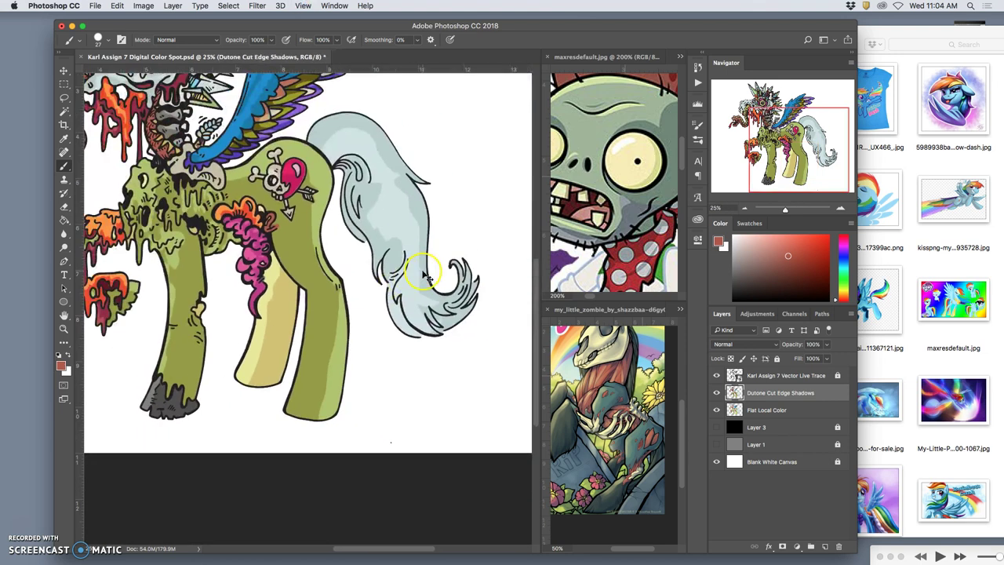
key("super+minus")
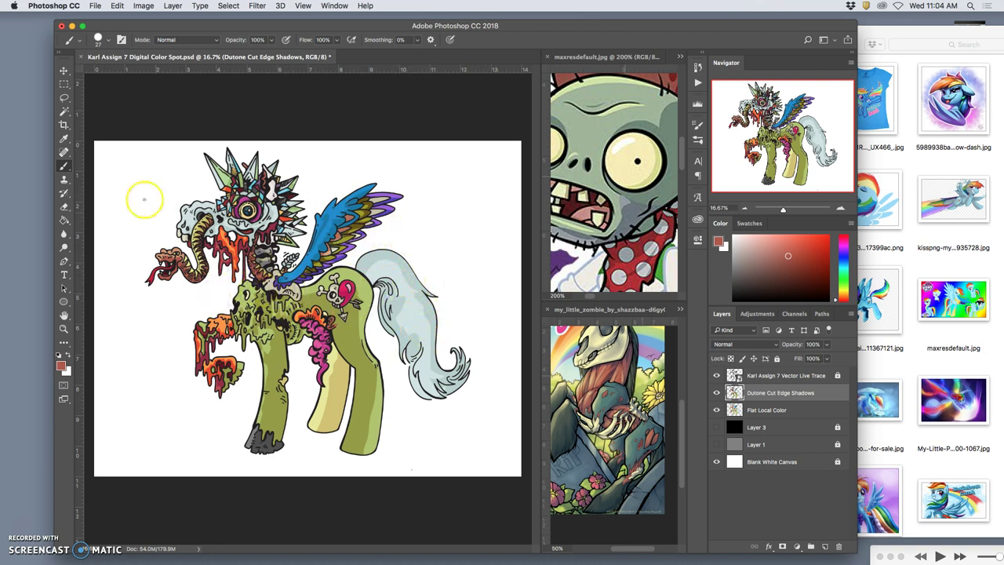
left_click(63, 98)
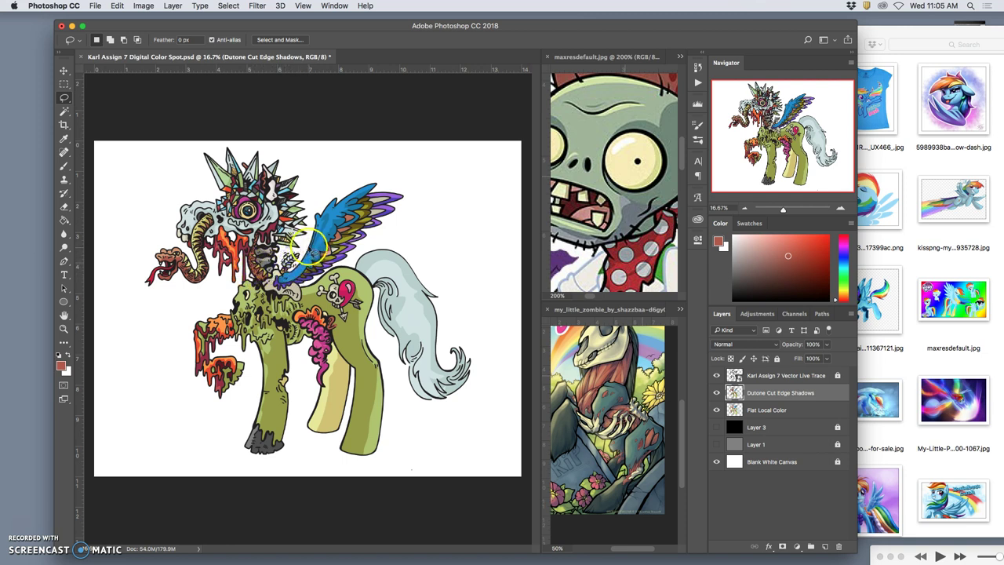
left_click(284, 288)
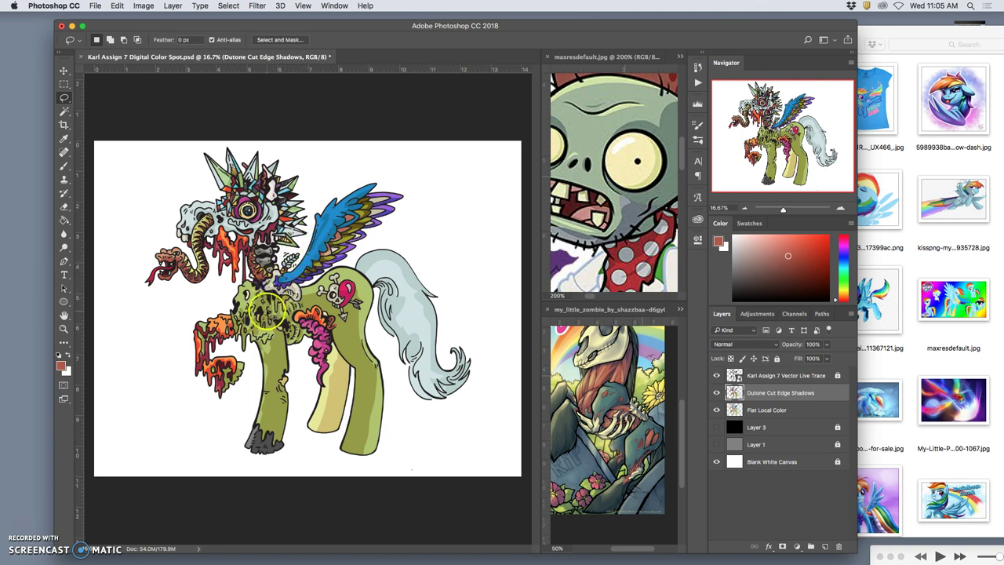
left_click(329, 295)
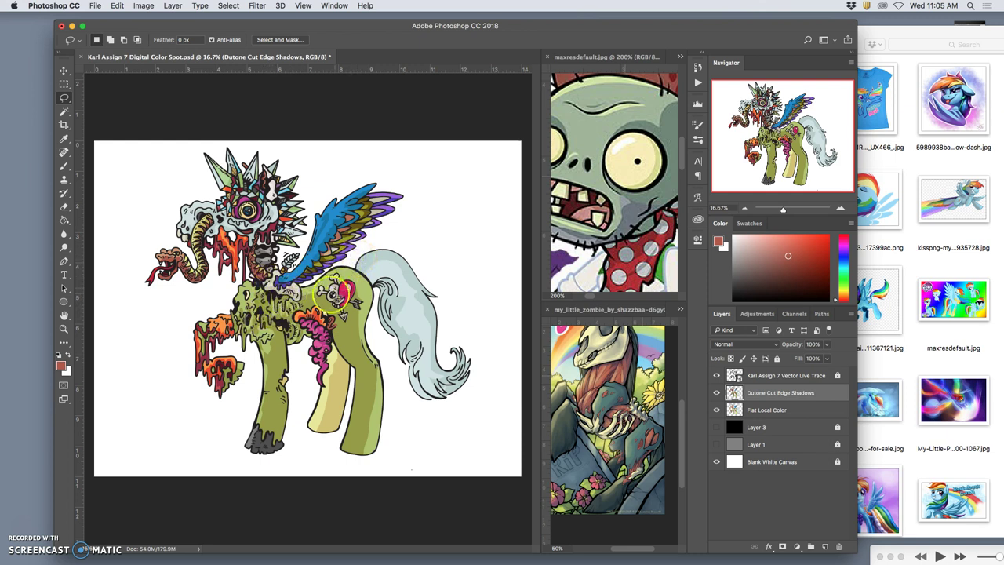
left_click(284, 366)
mouse_move(284, 369)
left_mouse_down()
mouse_move(290, 411)
mouse_move(269, 430)
left_mouse_up()
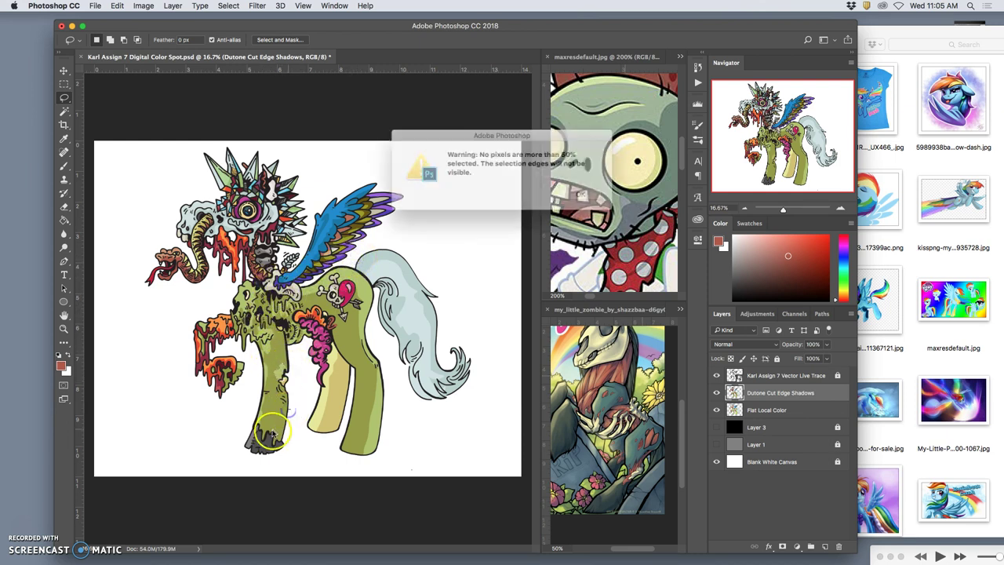
left_click(580, 194)
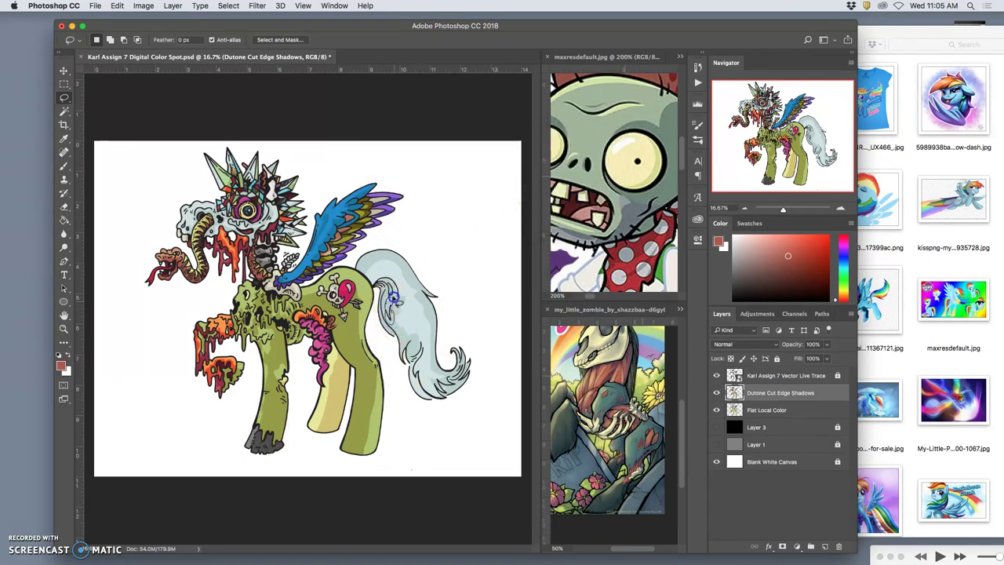
left_click_drag(402, 334, 404, 326)
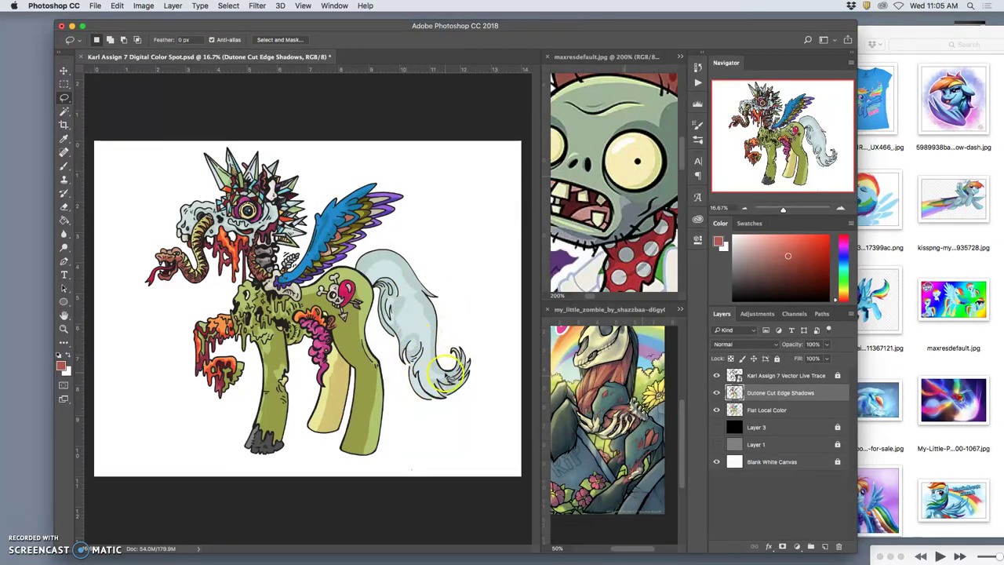
mouse_move(458, 411)
left_mouse_down()
mouse_move(392, 264)
mouse_move(367, 272)
mouse_move(405, 276)
mouse_move(425, 254)
mouse_move(410, 309)
mouse_move(399, 272)
mouse_move(386, 266)
mouse_move(396, 259)
mouse_move(421, 284)
mouse_move(398, 273)
mouse_move(429, 259)
mouse_move(398, 265)
left_mouse_up()
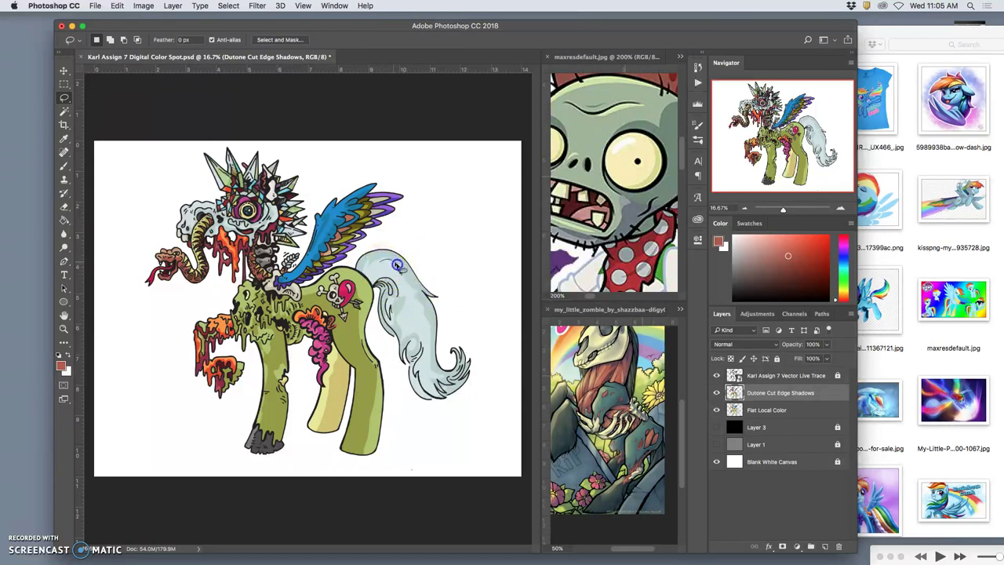
mouse_move(384, 271)
left_mouse_down()
mouse_move(434, 286)
mouse_move(436, 365)
mouse_move(422, 406)
mouse_move(387, 398)
mouse_move(303, 302)
left_mouse_up()
left_click_drag(302, 295, 303, 299)
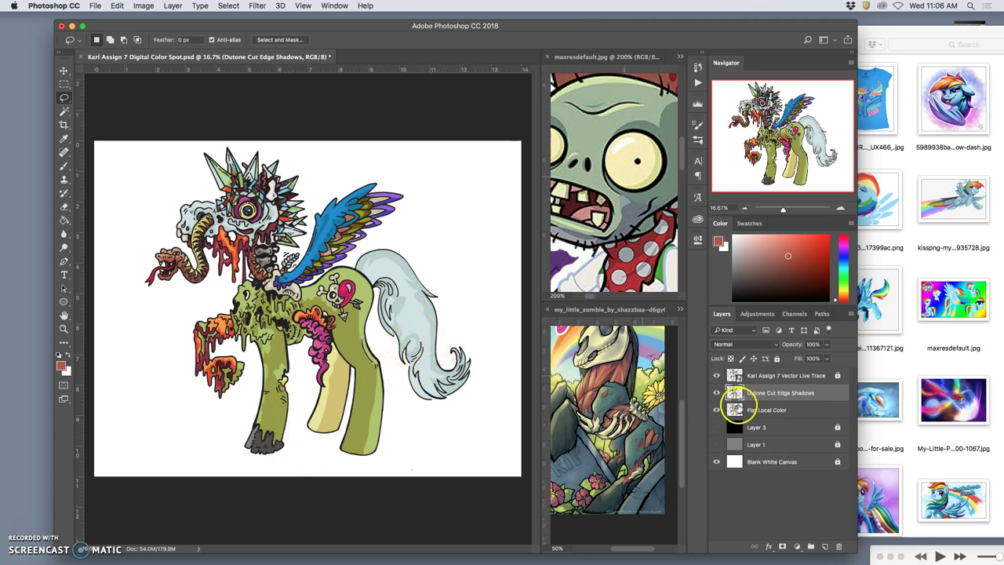
- Duplicate the Flat Local Color layer, lock the original and select the copy
left_click(762, 394)
left_click(783, 412)
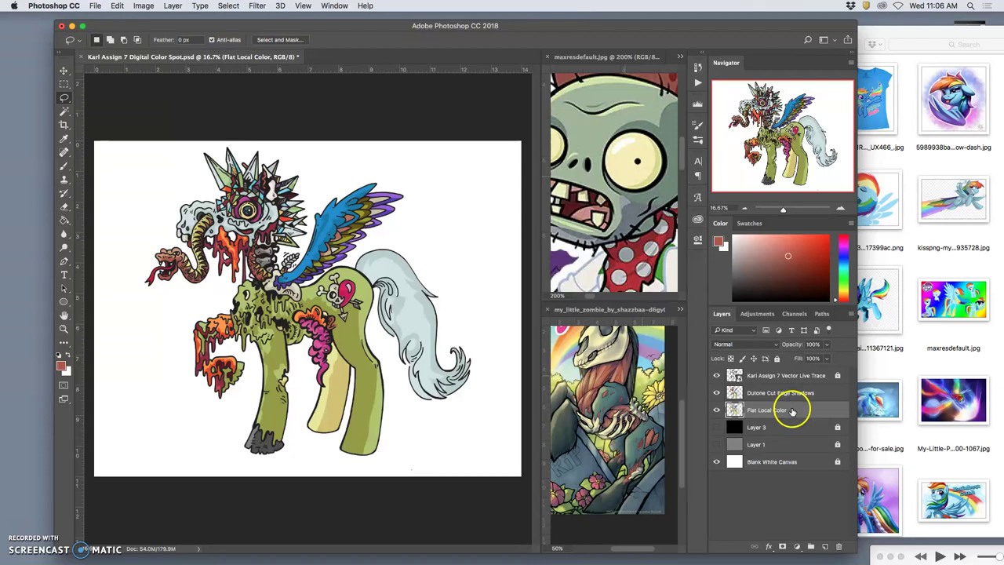
key("super+j")
left_click(800, 427)
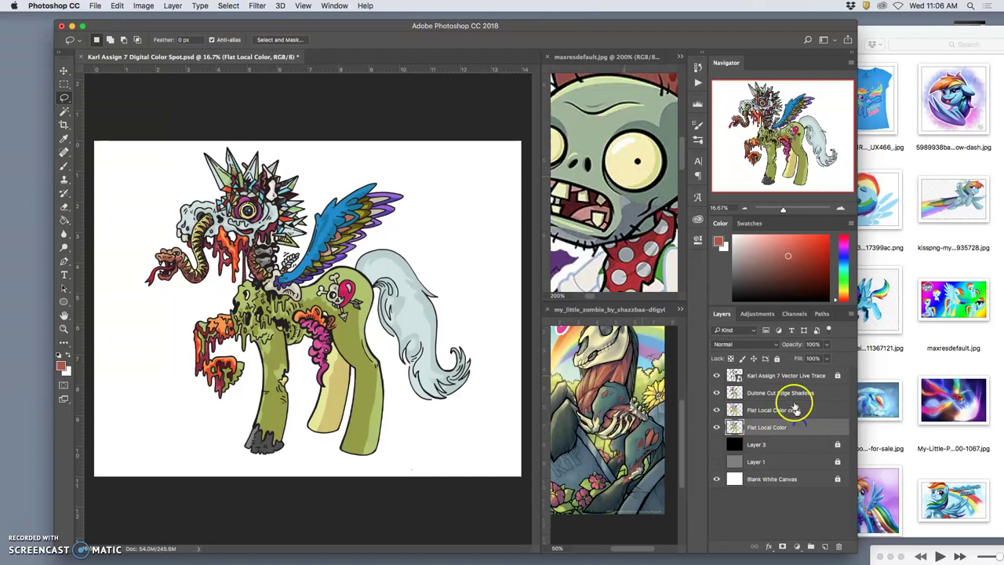
left_click(777, 359)
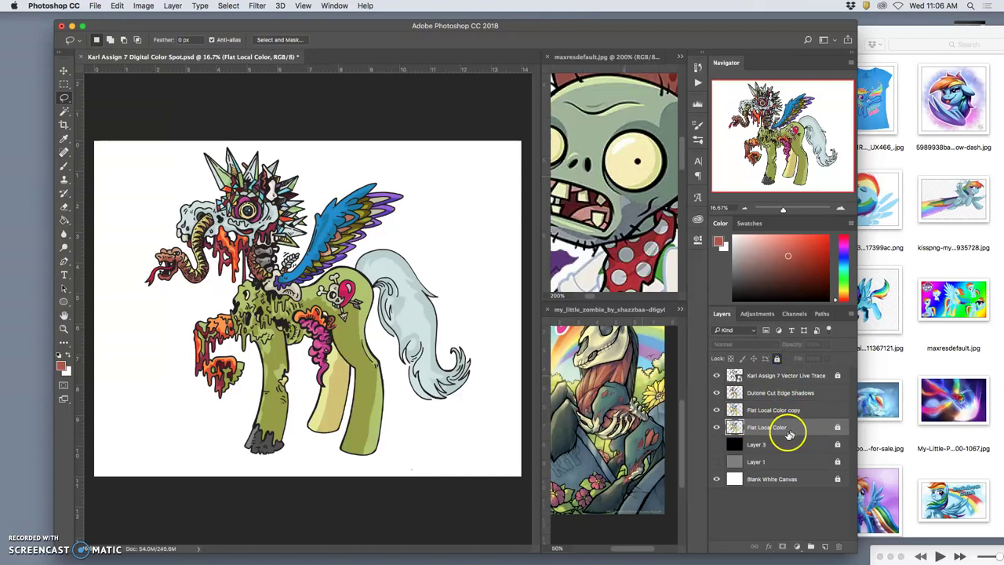
left_click(811, 411)
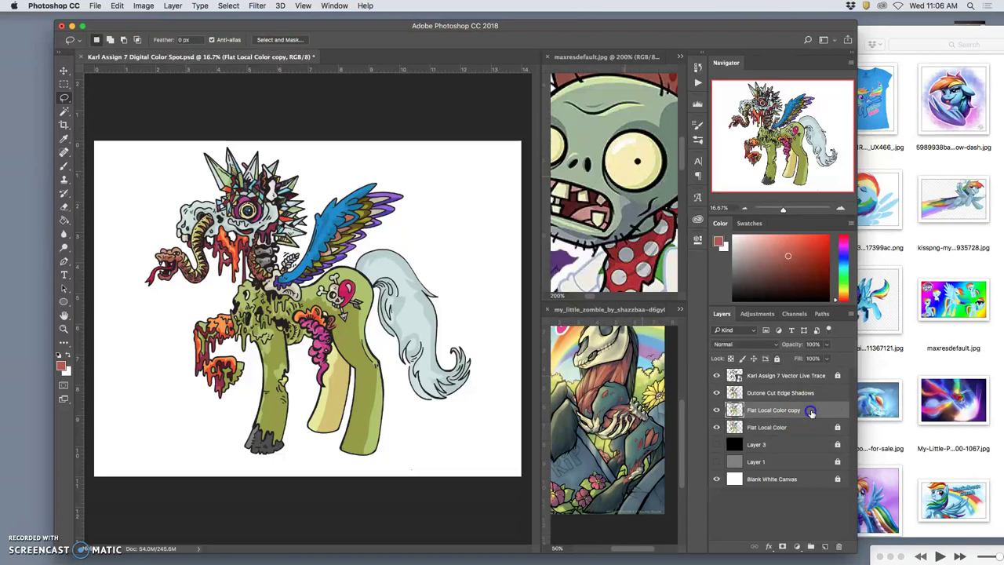
- Rename the copied colour layer as Duotone Cut Edge Highlights
left_click(771, 410)
type("Duotone C")
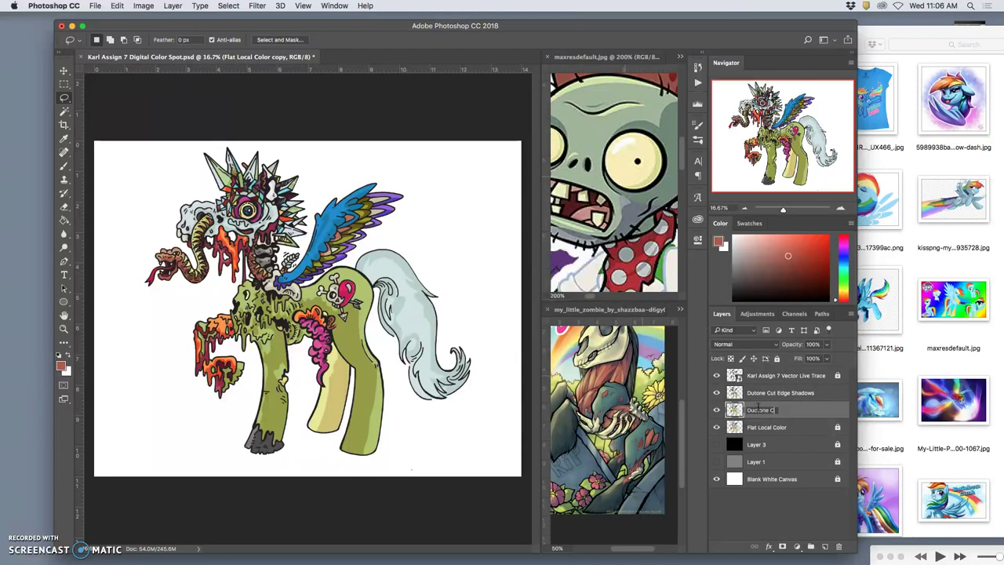
type("ut Edge Highlights")
key("Return")
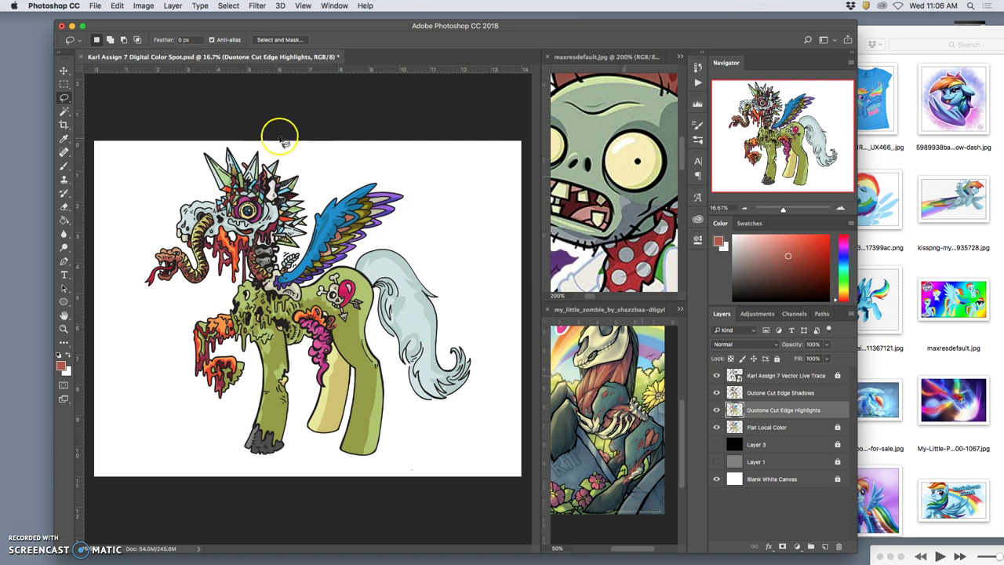
- Brighten the Duotone Cut Edge Highlights layer with a Levels adjustment, setting the midtone input to 2.27
left_click(144, 6)
mouse_move(196, 27)
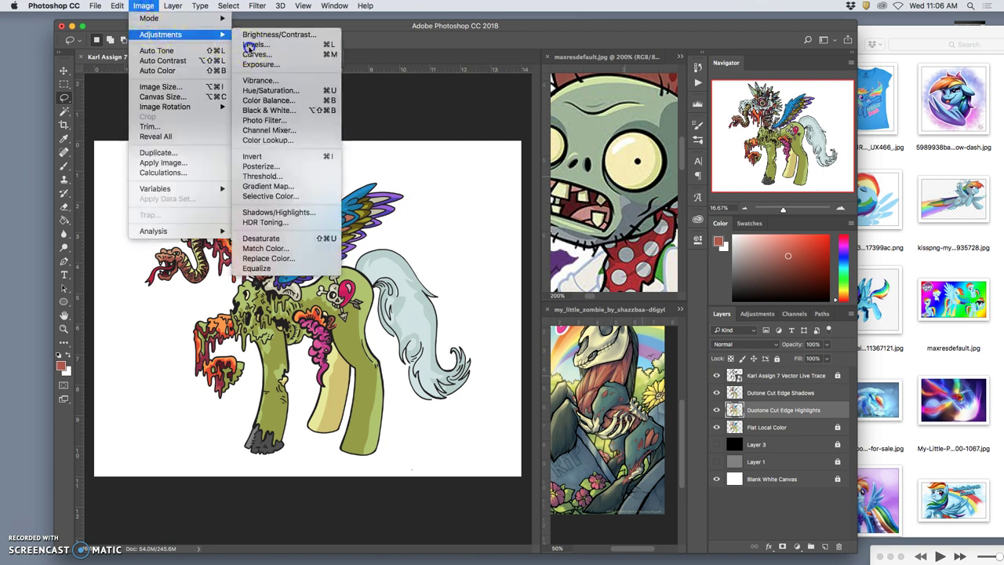
left_click(259, 40)
left_click_drag(668, 397, 626, 399)
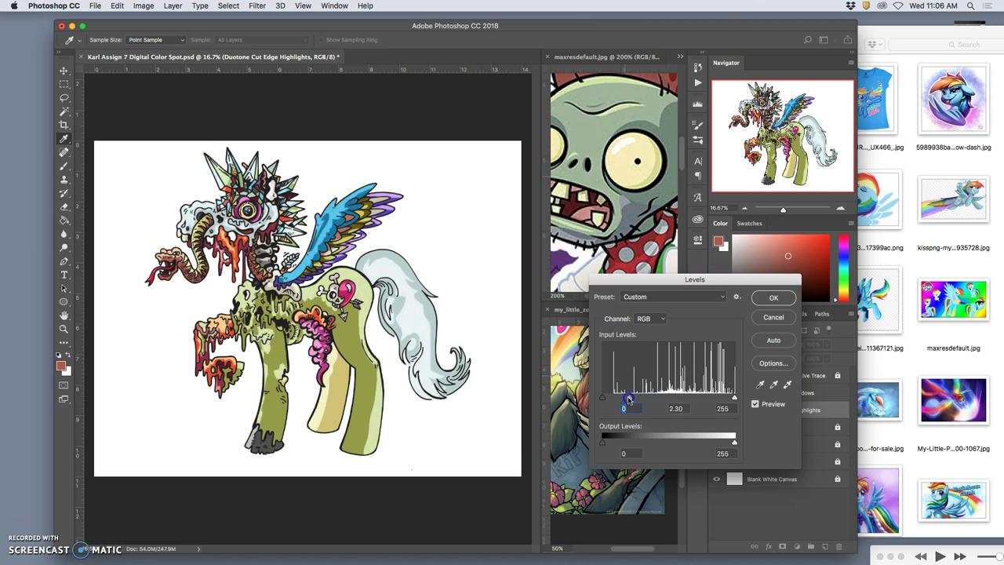
left_click_drag(629, 399, 630, 399)
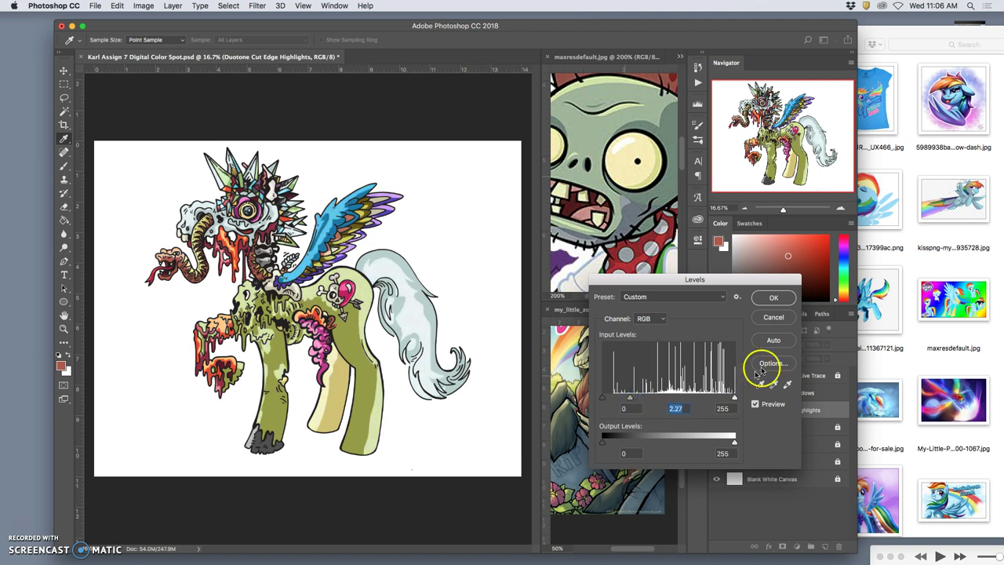
left_click(772, 299)
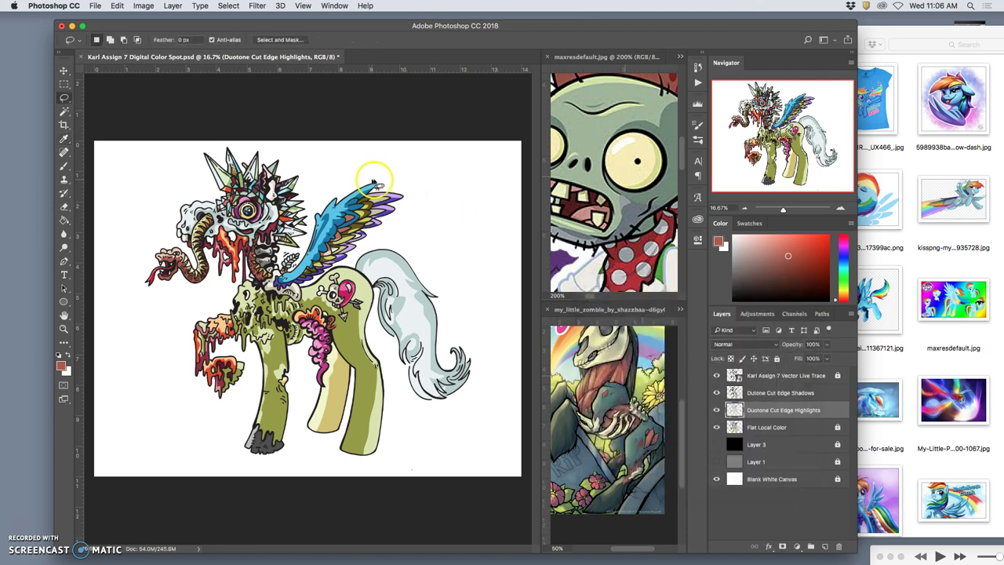
- Apply a Hue/Saturation adjustment to the highlights layer with hue +9 and saturation +6
left_click(144, 6)
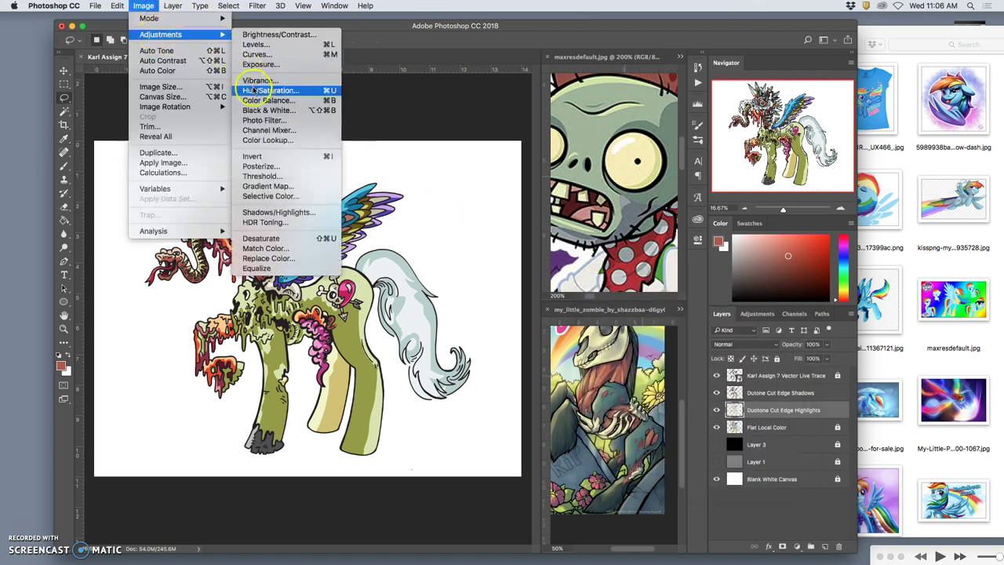
left_click(263, 92)
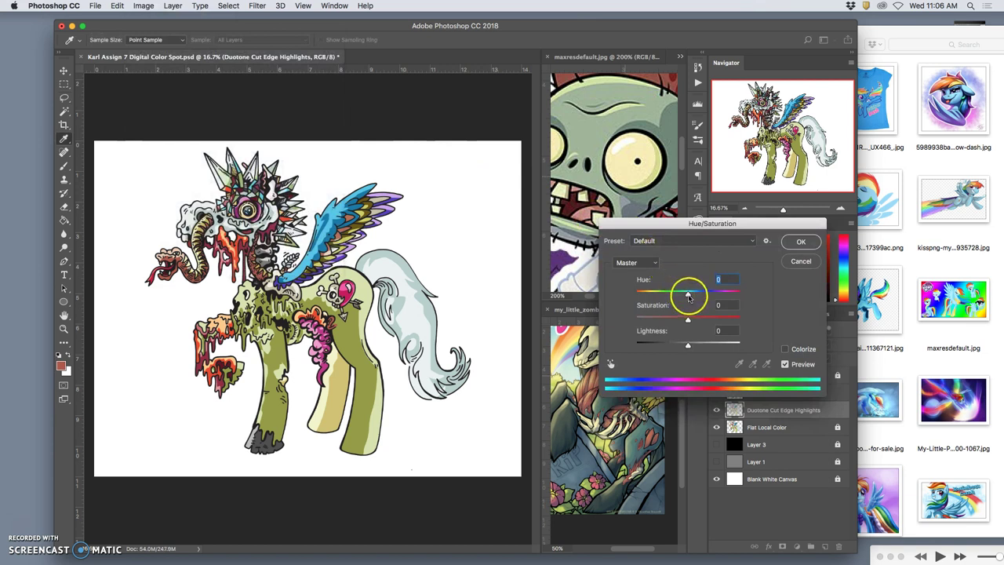
mouse_move(688, 292)
left_mouse_down()
mouse_move(672, 296)
mouse_move(705, 293)
mouse_move(693, 293)
left_mouse_up()
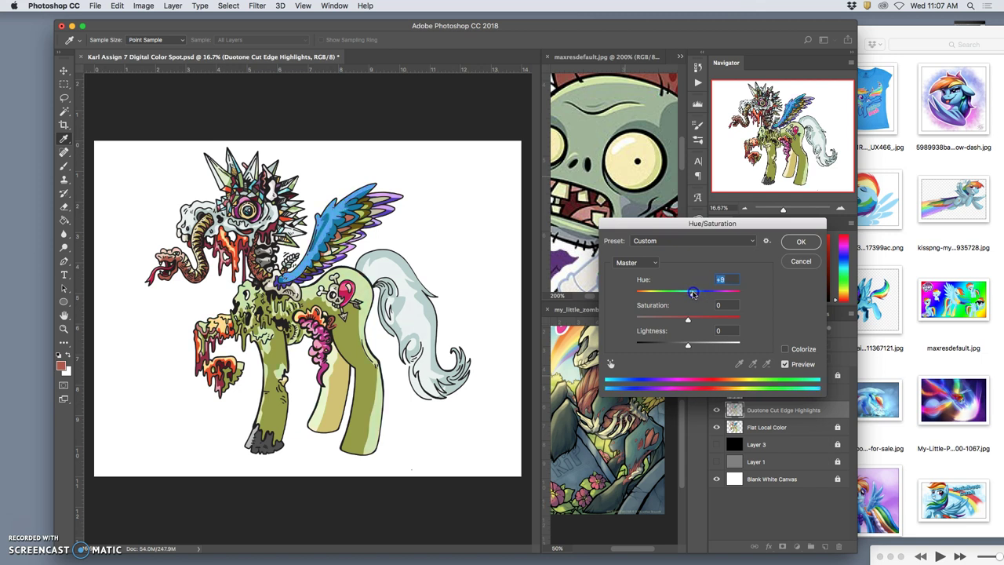
left_click(689, 320)
left_click_drag(684, 321, 719, 318)
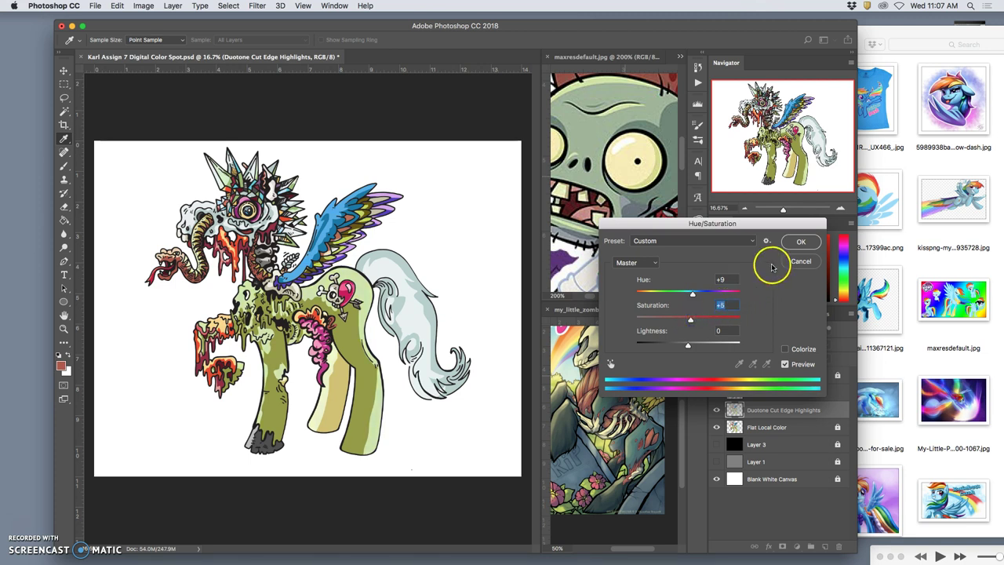
left_click(801, 241)
- Compare the pony with and without the highlights layer and show the black Layer 3 behind it
key("l")
left_click(717, 409)
left_click(717, 410)
left_click(716, 410)
left_click(716, 409)
left_click(717, 444)
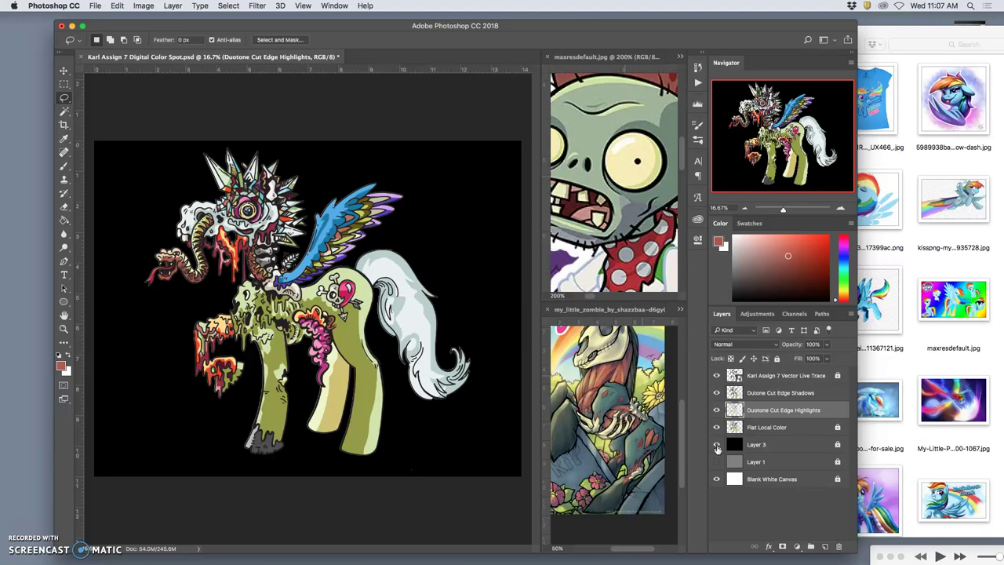
- Examine the pony's head and neck against the black backdrop with the highlights layer switched on and off
key("super+plus")
key("super+plus")
key("super+plus")
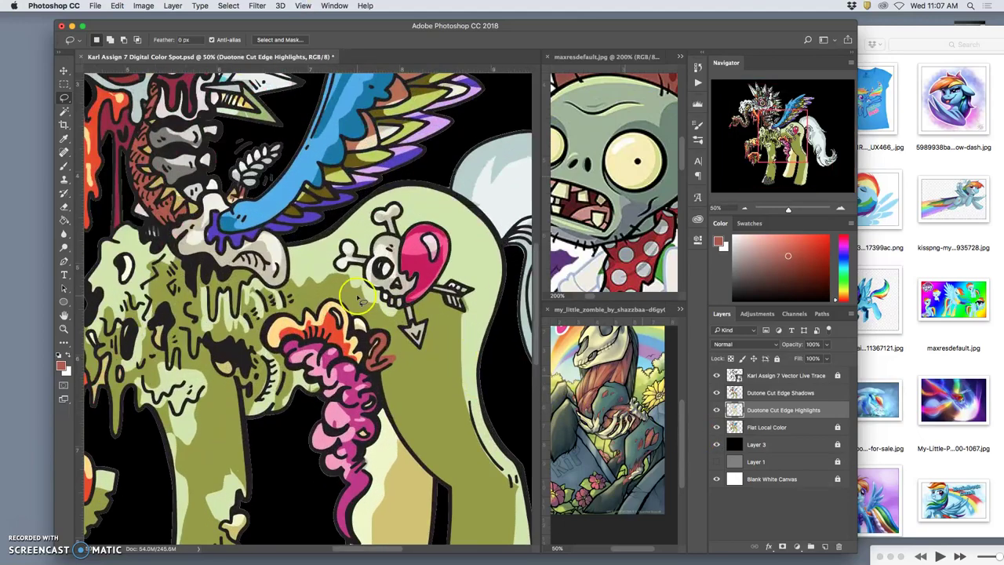
scroll(358, 297, "up", 2)
scroll(361, 298, "up", 6)
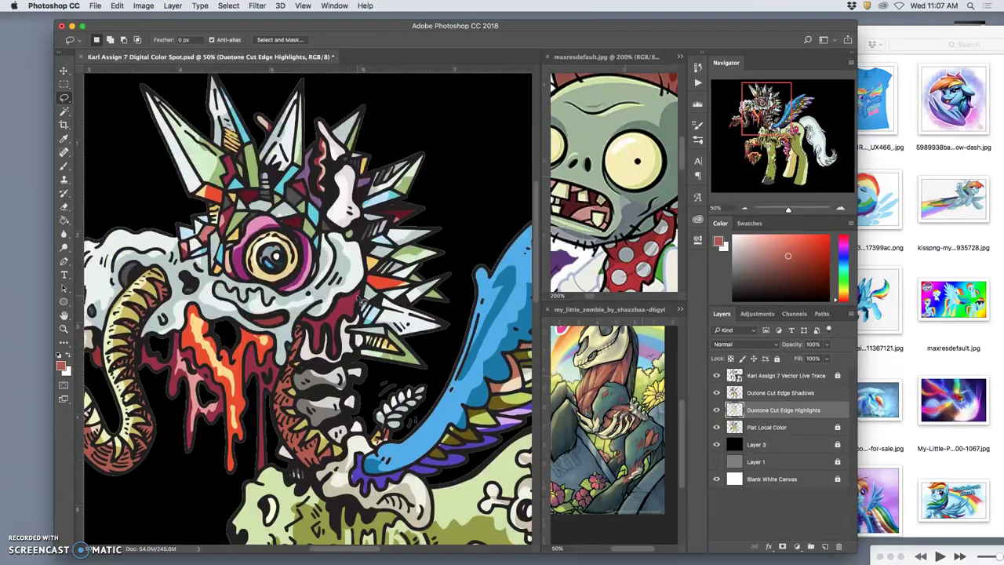
key("super+minus")
scroll(354, 298, "left", 3)
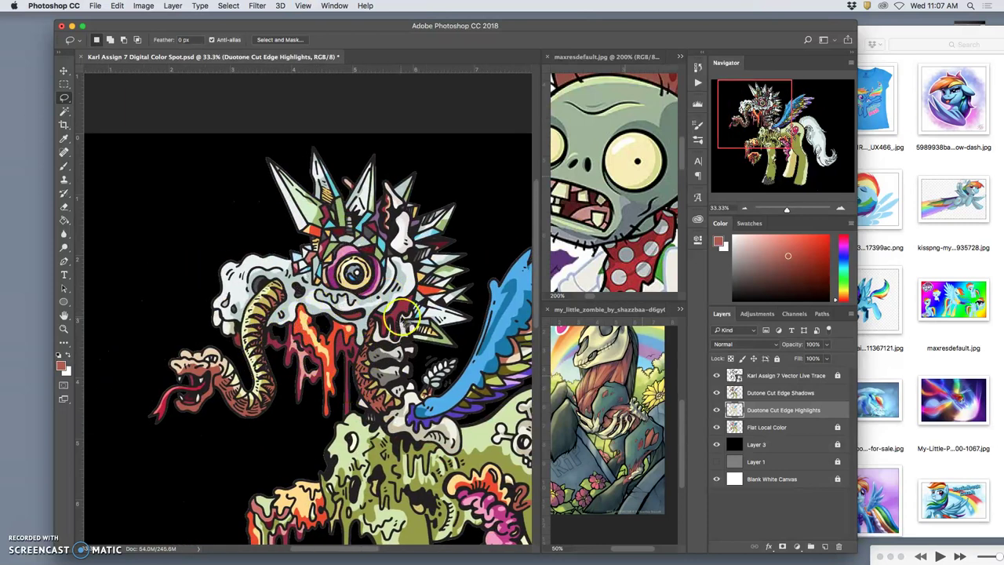
left_click(717, 411)
left_click(717, 410)
left_click(717, 410)
left_click(717, 410)
left_click(716, 410)
left_click(716, 410)
left_click(716, 410)
- Replace the black Layer 3 backdrop with the grey Layer 1 and show the highlights layer again
key("super+minus")
key("super+minus")
key("super+minus")
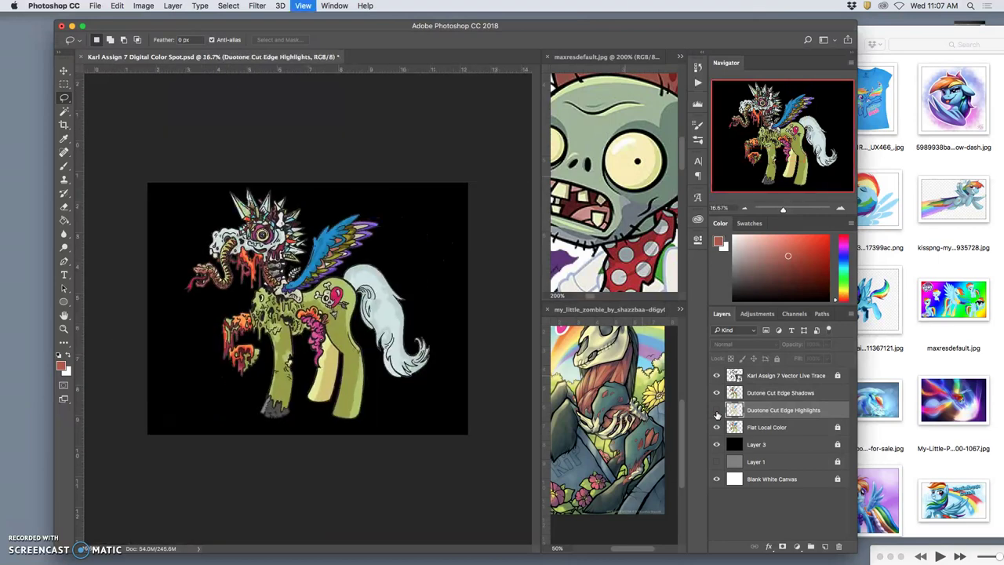
left_click(716, 444)
left_click(716, 411)
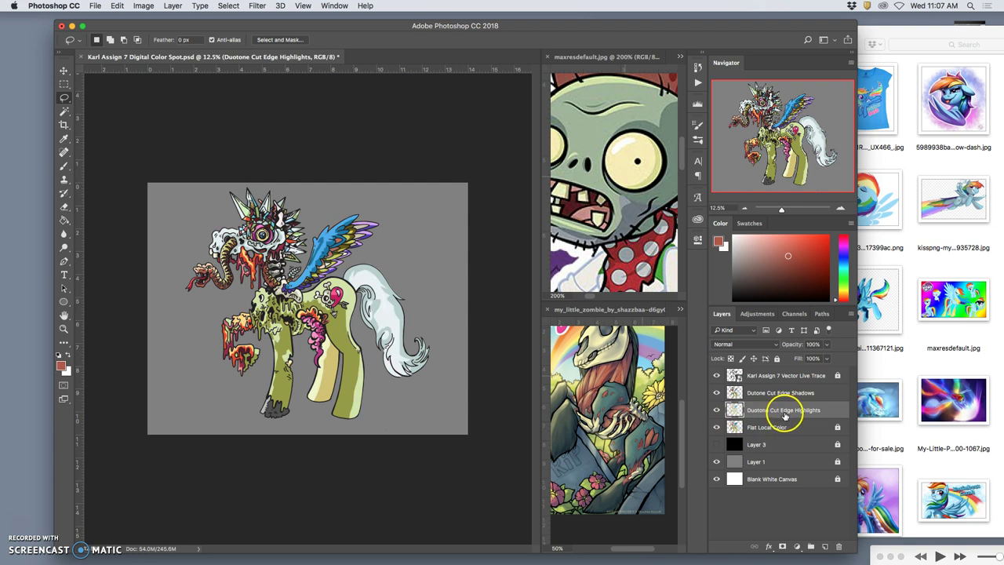
- Set the opacity of the Duotone Cut Edge Highlights layer to 67%
left_click(827, 345)
left_click_drag(813, 358, 854, 355)
left_click(827, 346)
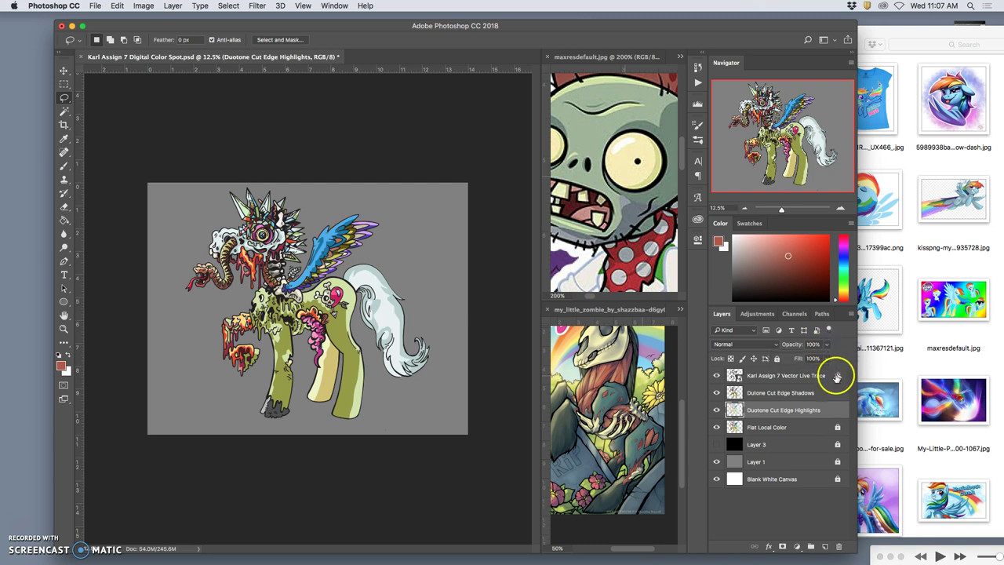
left_click(826, 346)
left_click_drag(815, 360, 812, 359)
left_click(812, 409)
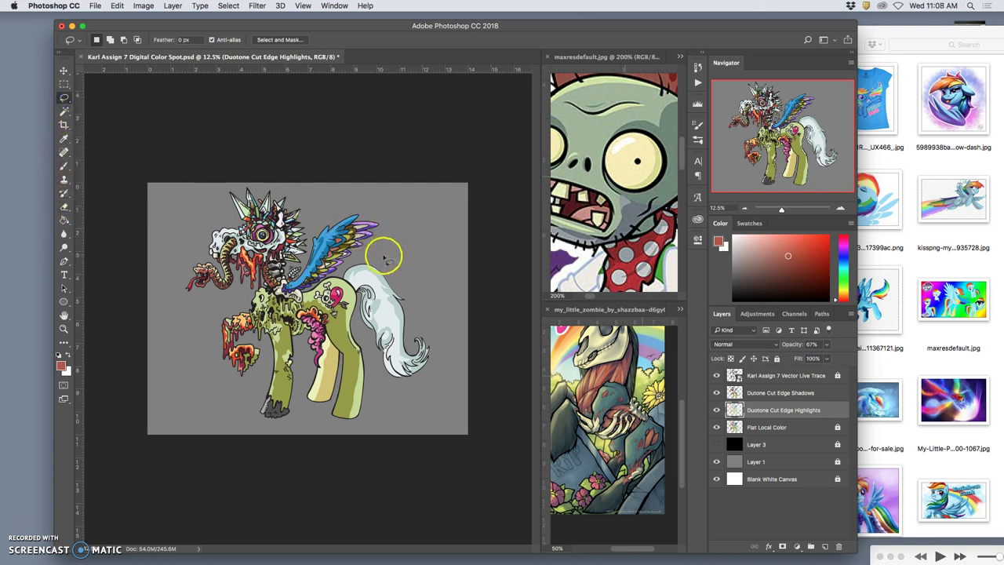
- Try to clear the highlights from a large lassoed area across the pony's body, legs and tail
mouse_move(427, 255)
left_mouse_down()
mouse_move(393, 228)
mouse_move(334, 275)
left_mouse_up()
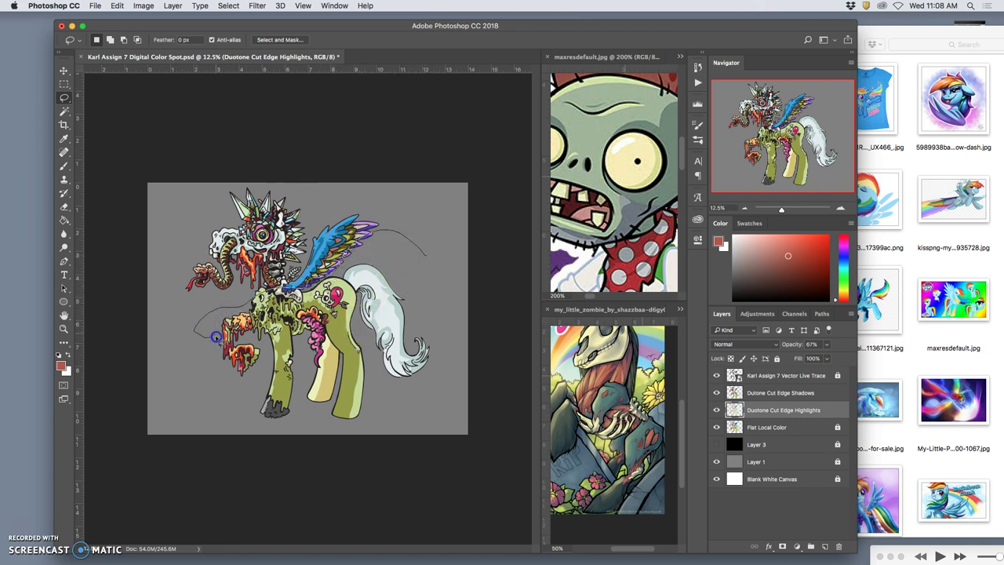
mouse_move(244, 337)
left_mouse_down()
mouse_move(269, 336)
mouse_move(296, 398)
mouse_move(330, 414)
left_mouse_up()
mouse_move(426, 351)
left_mouse_down()
mouse_move(487, 254)
mouse_move(447, 285)
mouse_move(455, 259)
left_mouse_up()
key("super+d")
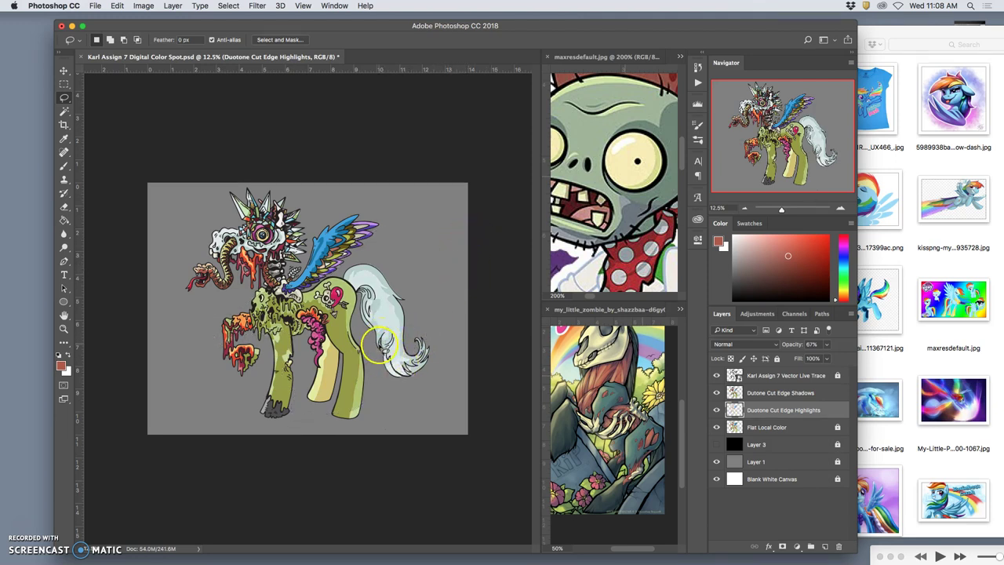
key("super+shift+d")
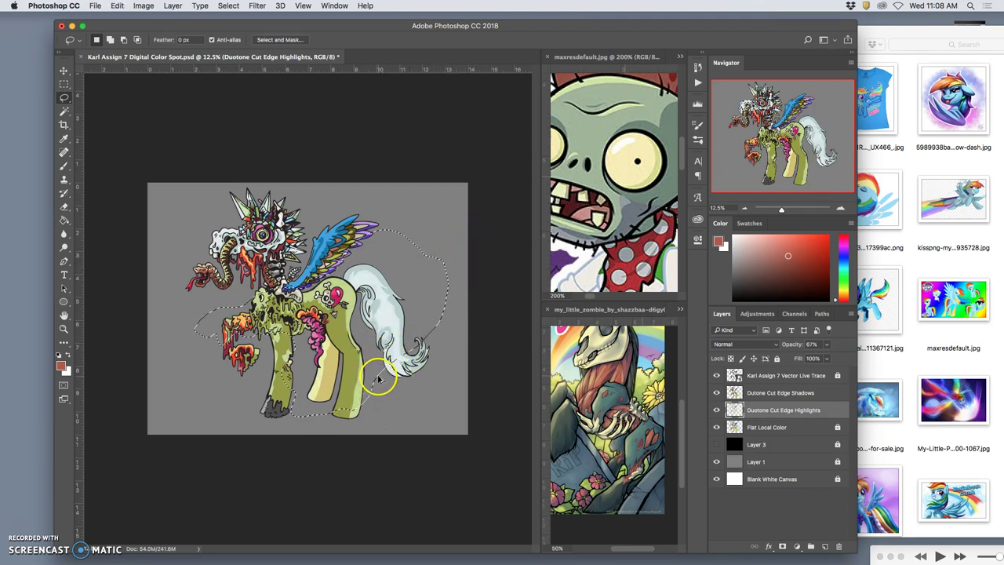
key("super+d")
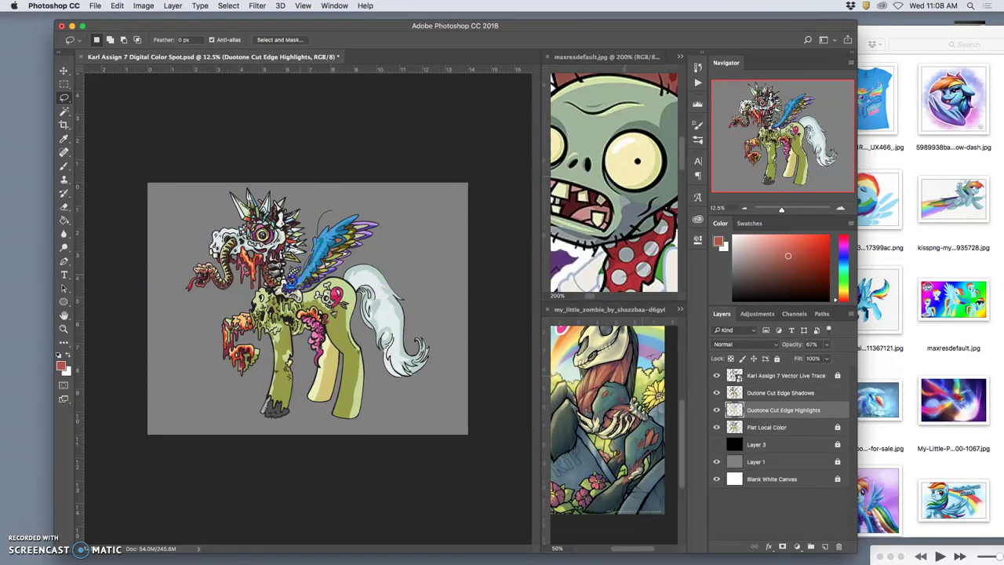
- Try to clear the highlights from a lassoed area around the wing and rump
mouse_move(271, 298)
left_mouse_down()
mouse_move(375, 317)
mouse_move(378, 203)
mouse_move(369, 206)
mouse_move(398, 203)
left_mouse_up()
key("BackSpace")
key("super+d")
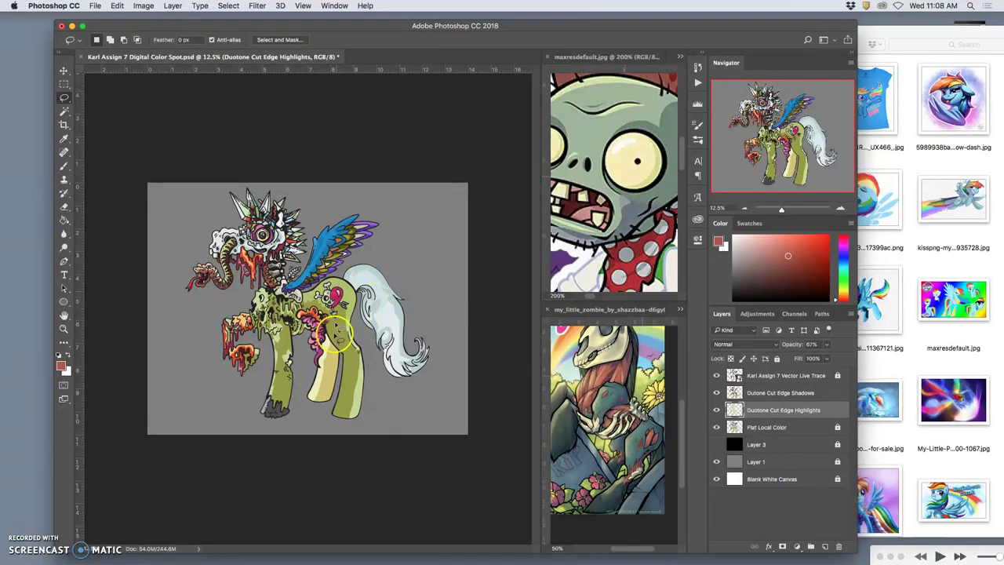
key("super+z")
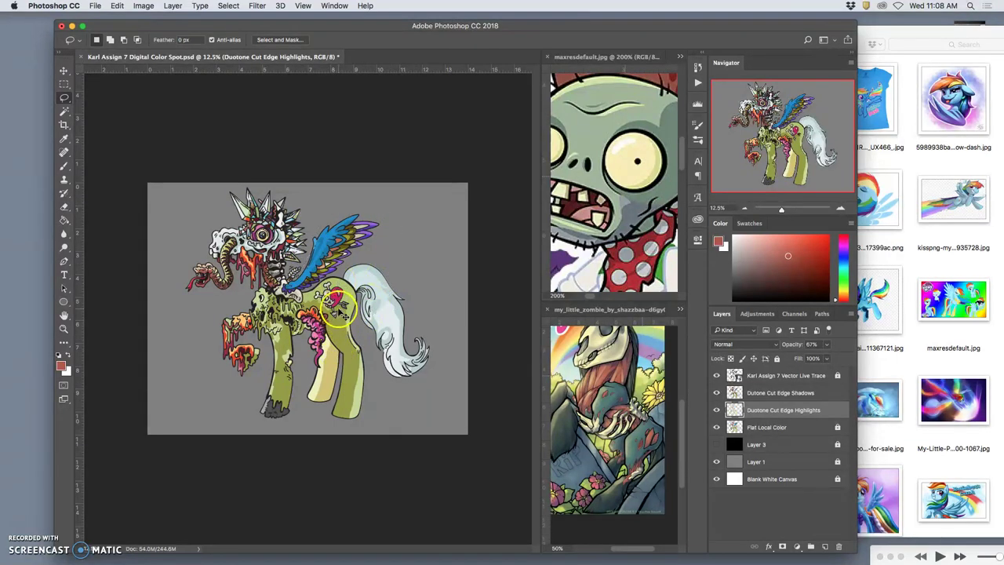
- Lasso the inner part of the highlight on the rump and nearest hind leg, delete it and deselect
left_click(420, 235)
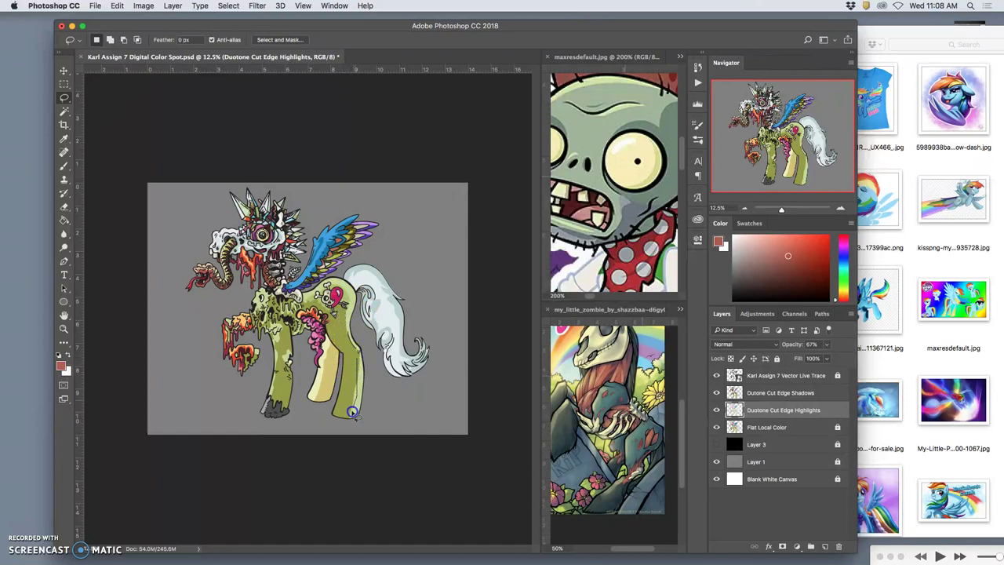
left_click_drag(348, 383, 352, 359)
key("BackSpace")
left_click(378, 378)
left_click(378, 412)
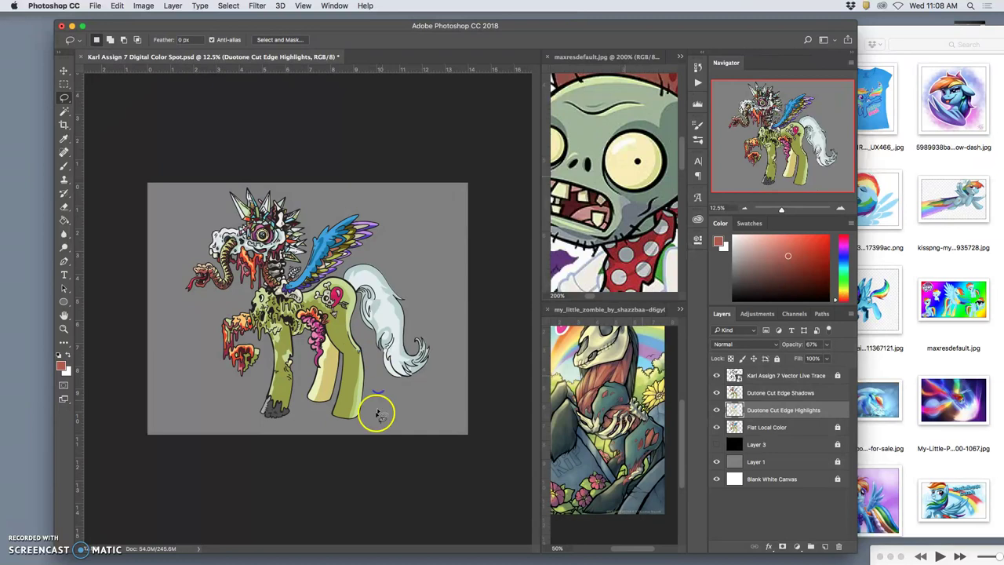
- Lasso the front and rear edges of the standing front leg and cut them out of the Dutone Cut Edge Shadows layer
key("super+equal")
key("super+equal")
key("super+equal")
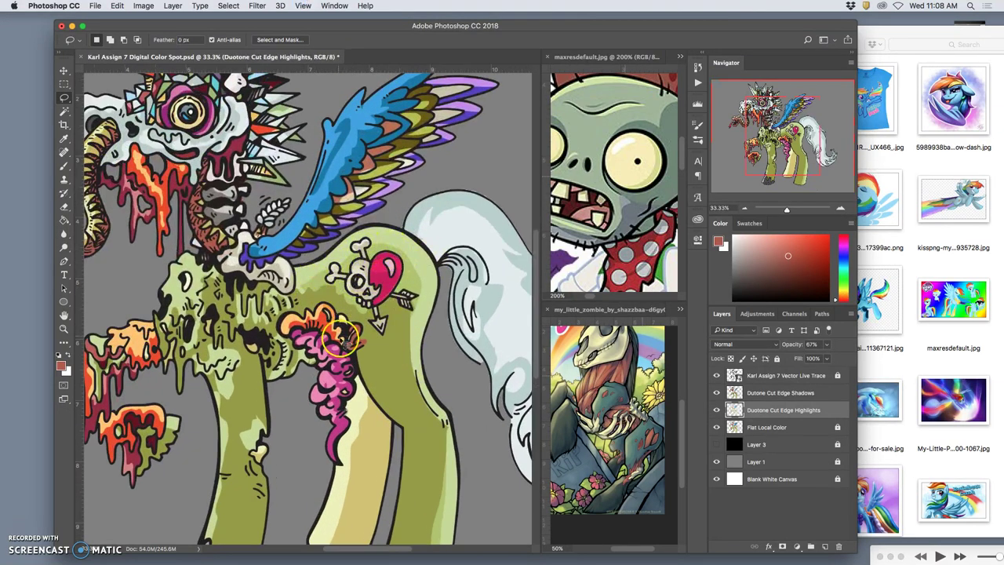
scroll(369, 318, "down", 3)
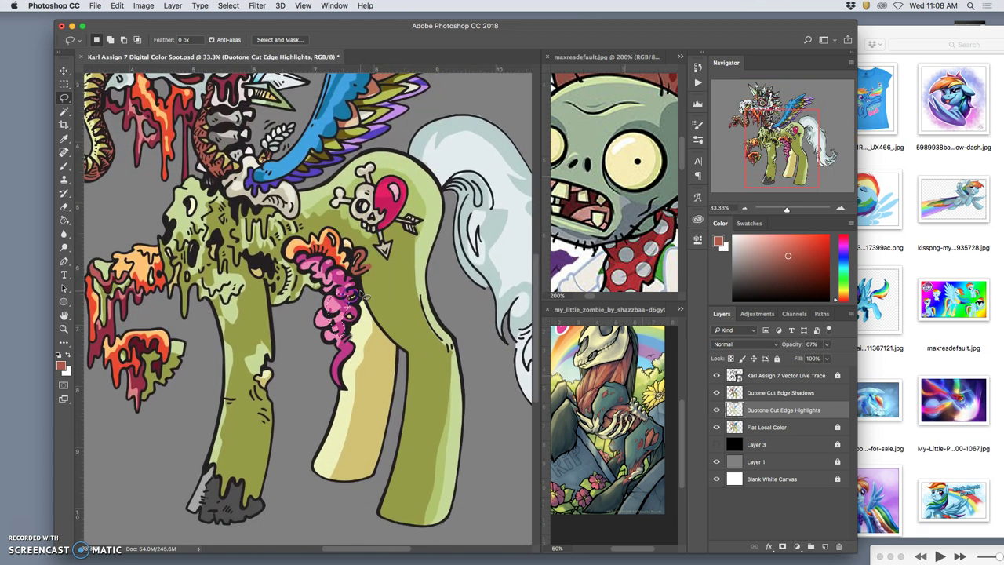
left_click(255, 286)
left_click_drag(244, 274, 247, 328)
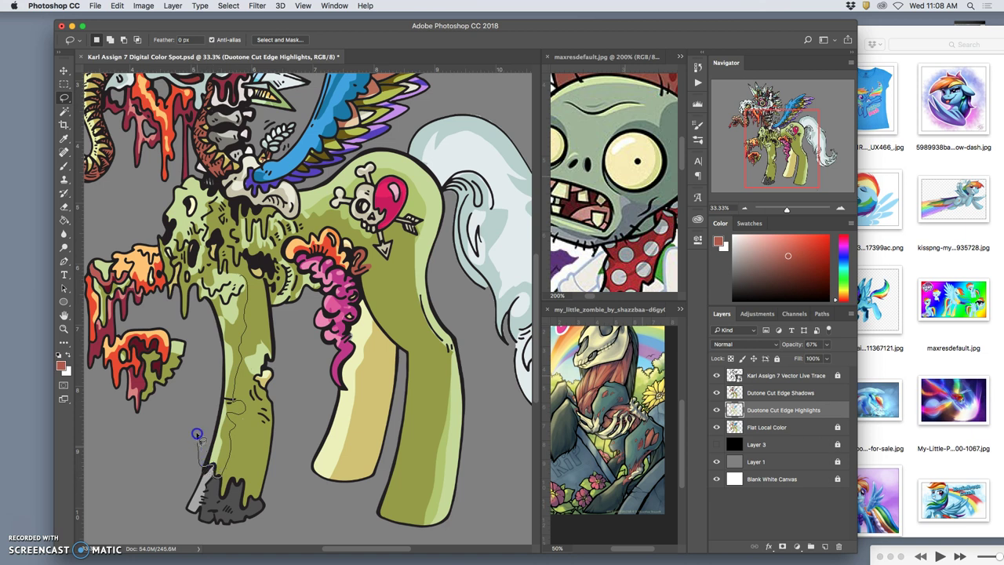
left_click_drag(198, 290, 229, 276)
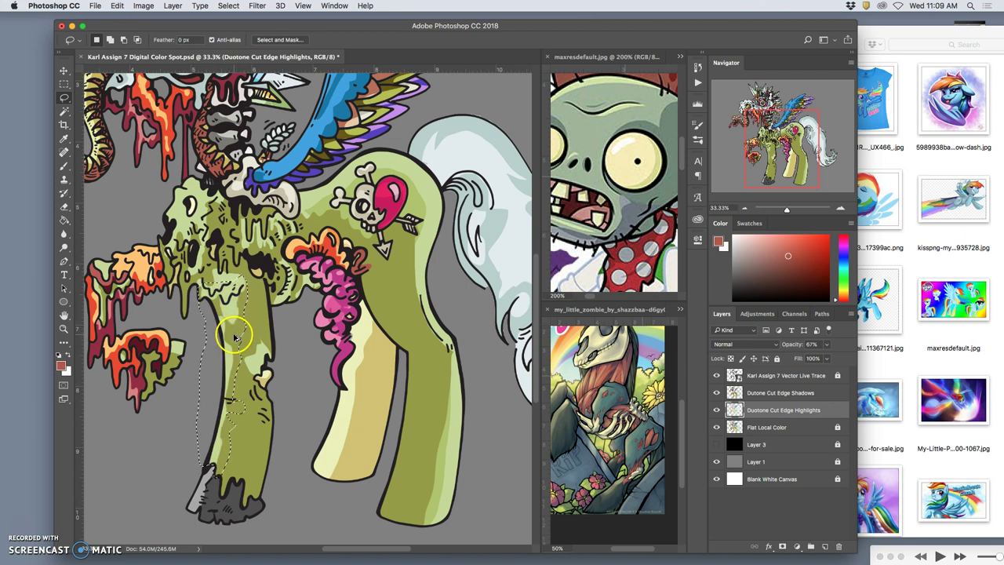
left_click(247, 286)
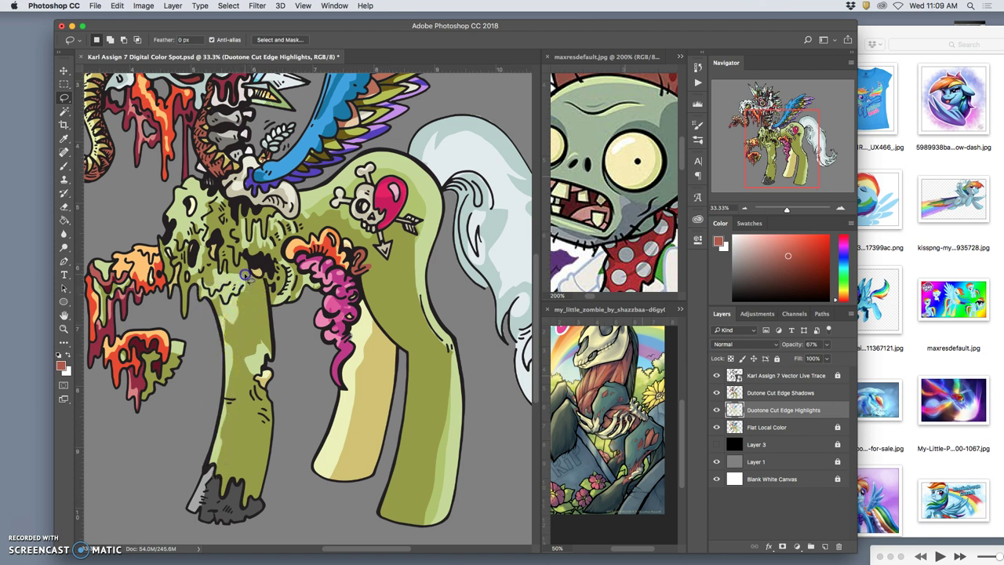
mouse_move(280, 453)
left_mouse_down()
mouse_move(285, 379)
mouse_move(279, 313)
left_mouse_up()
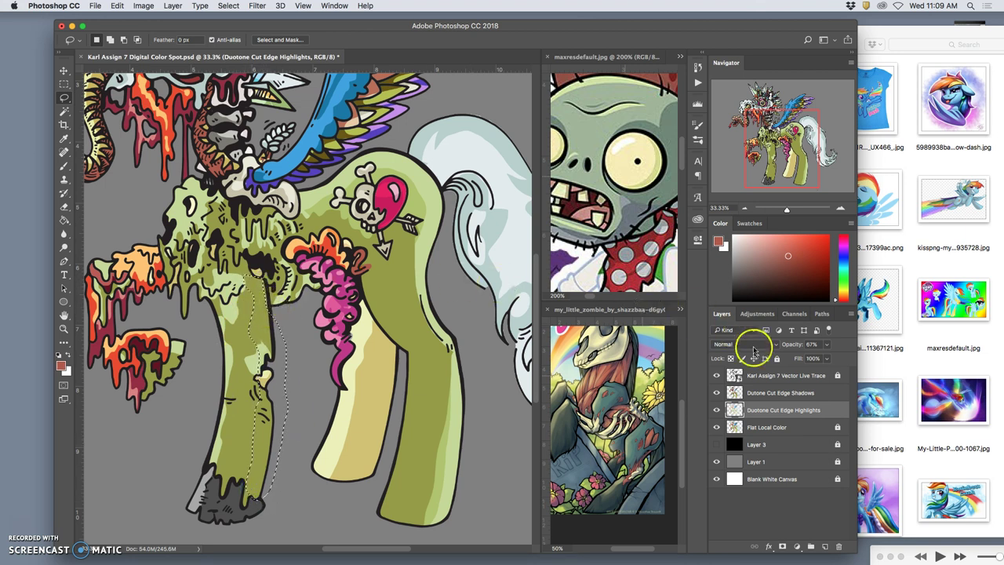
left_click(758, 393)
key("alt+BackSpace")
left_click(312, 331)
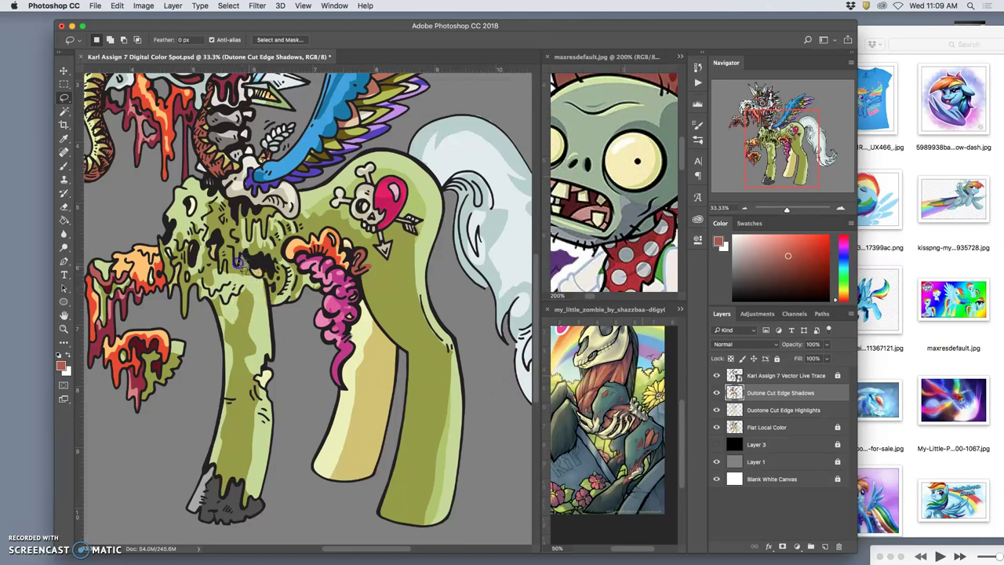
- Delete lassoed patches of the shadow layer around the top of the standing front leg and the dripping chest
key("Delete")
left_click(286, 316)
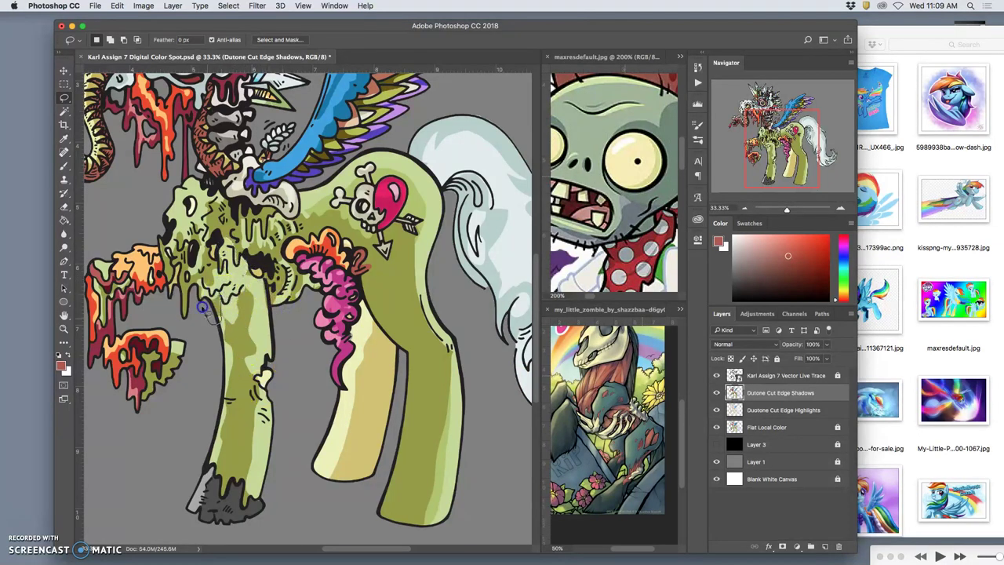
mouse_move(199, 281)
left_mouse_down()
mouse_move(239, 303)
mouse_move(226, 298)
mouse_move(231, 323)
mouse_move(201, 294)
mouse_move(208, 314)
mouse_move(224, 314)
mouse_move(219, 292)
mouse_move(226, 302)
mouse_move(226, 327)
left_mouse_up()
key("Delete")
left_click(226, 299)
key("Delete")
left_click(216, 343)
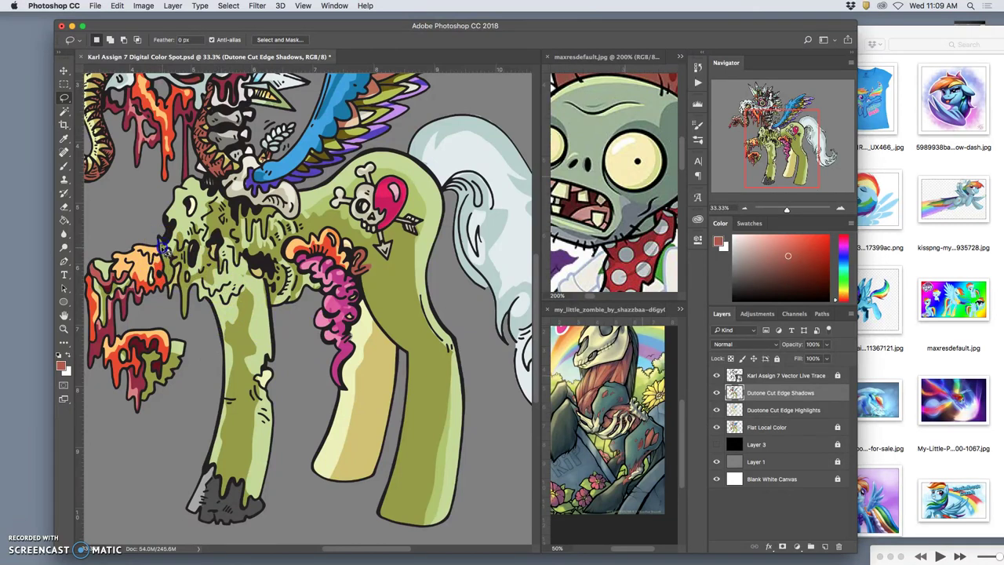
- Lasso and delete more patches of the shadow layer along the chest's front edge and behind the top of the standing front leg
left_click_drag(171, 264, 181, 317)
left_click_drag(164, 246, 167, 248)
left_click(194, 303)
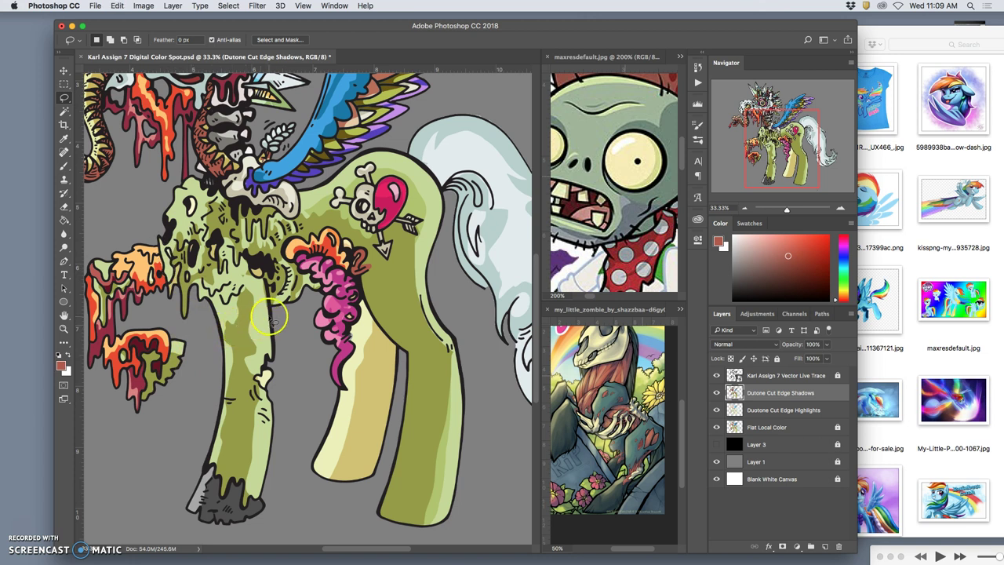
left_click_drag(291, 319, 271, 276)
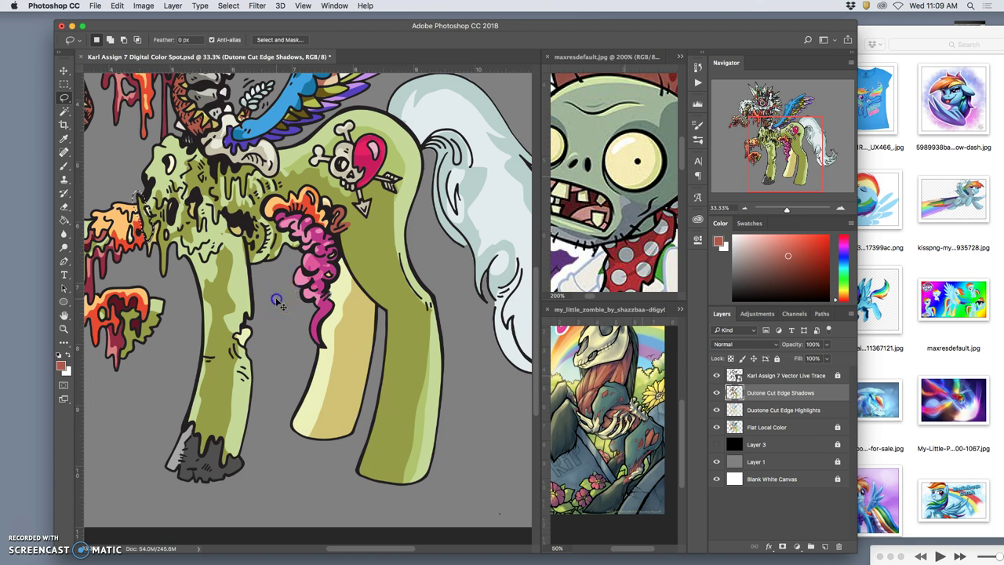
- Lasso a long strip down the nearest hind leg, delete it from both the Dutone Cut Edge Shadows and Duotone Cut Edge Highlights layers, and deselect
left_click(278, 298, "super")
left_click(400, 180)
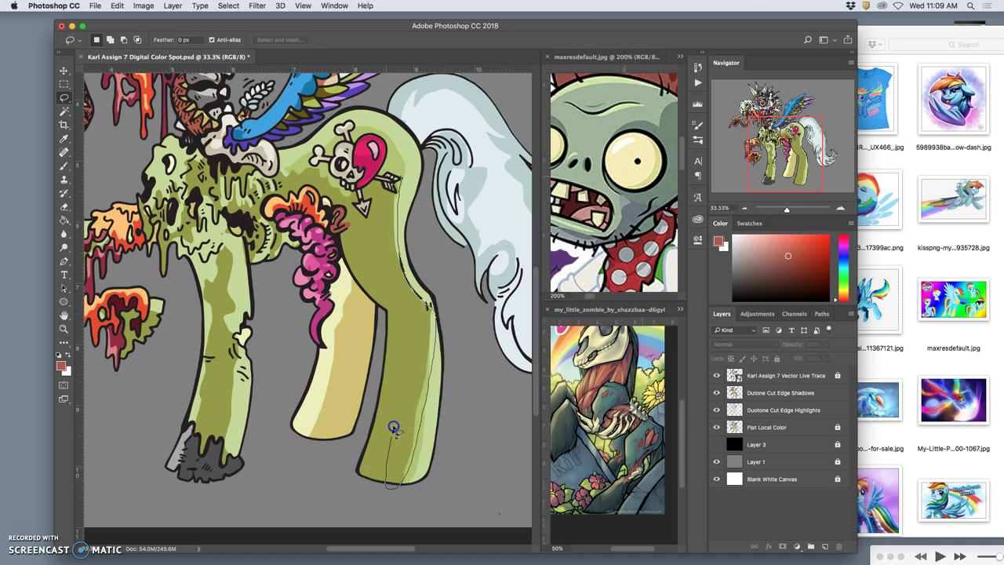
left_click_drag(402, 175, 401, 176)
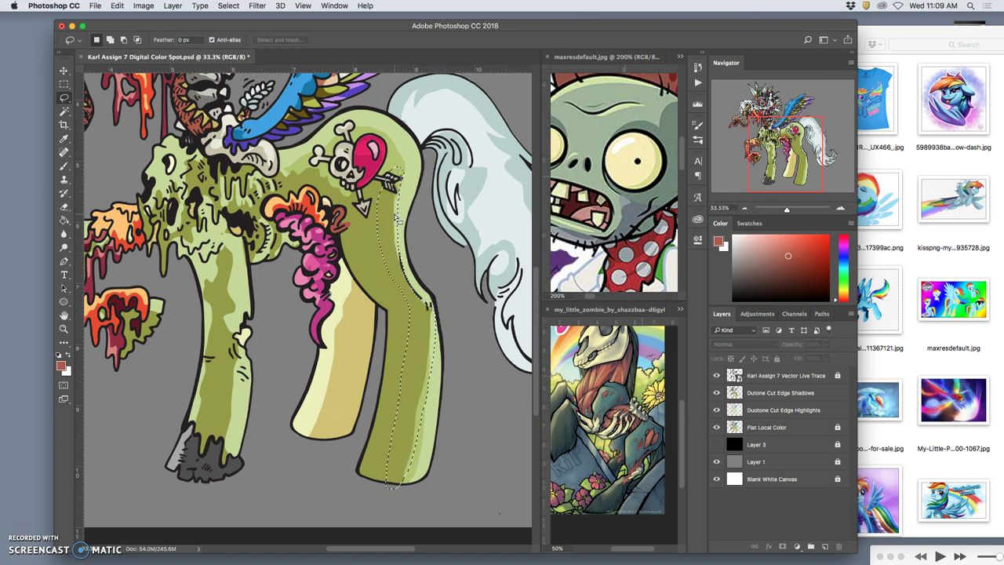
left_click(772, 395)
key("Delete")
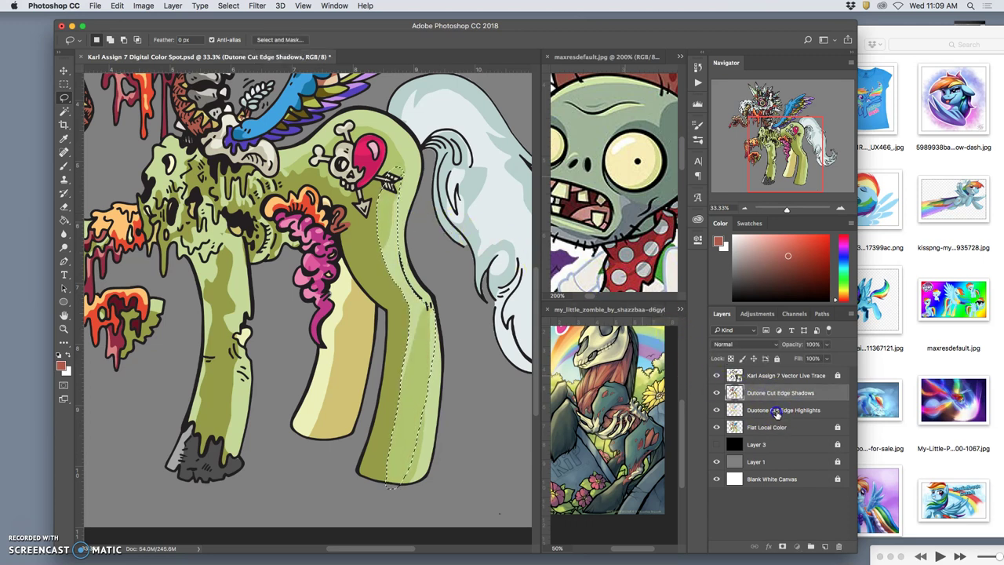
left_click(776, 411)
left_click(434, 246)
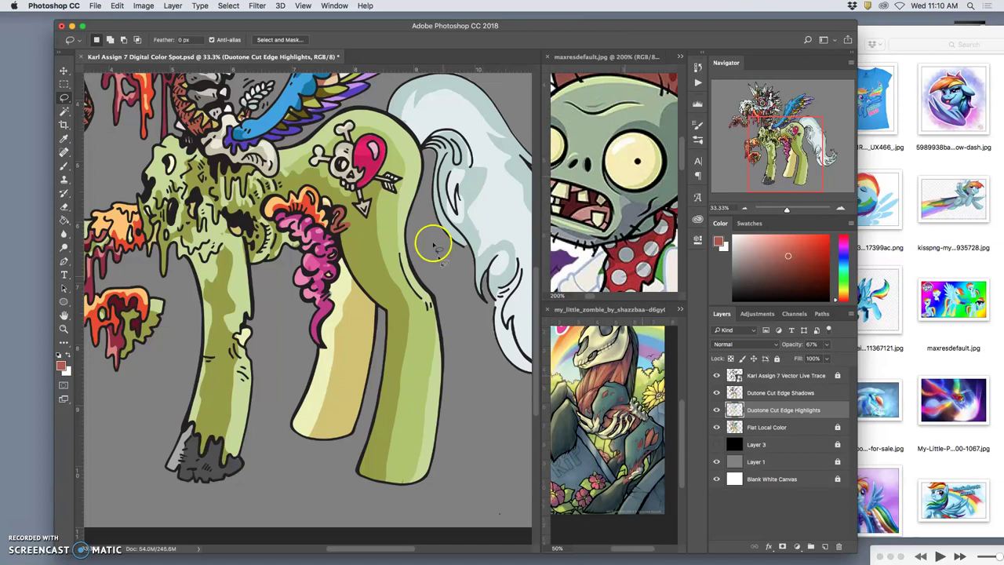
- Lasso the broad rear part of the far hind leg, clear it from both the shadows and highlights layers, and deselect
left_click(355, 281)
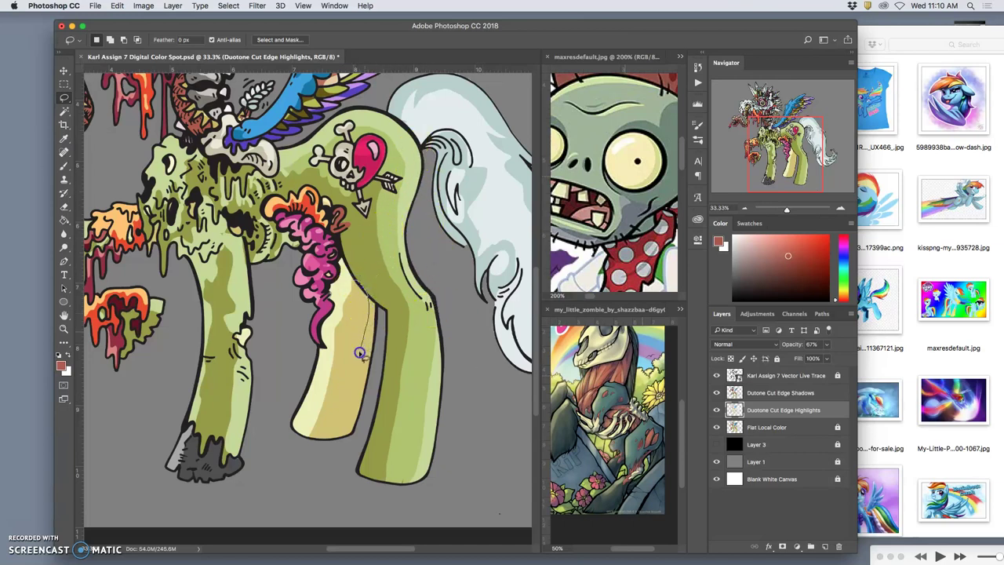
mouse_move(343, 423)
left_mouse_down()
mouse_move(296, 444)
mouse_move(330, 365)
mouse_move(347, 288)
left_mouse_up()
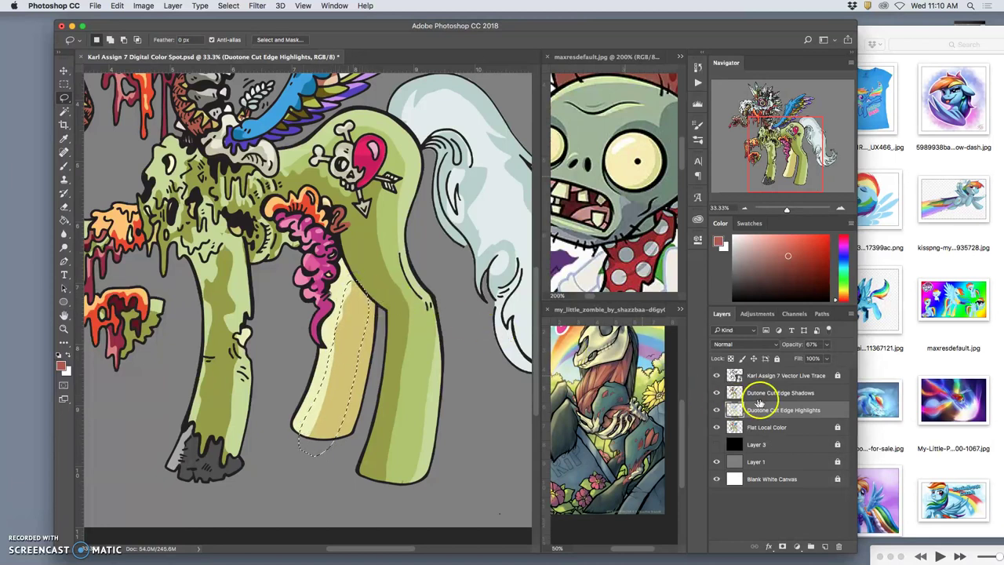
left_click(770, 394)
left_click(773, 410)
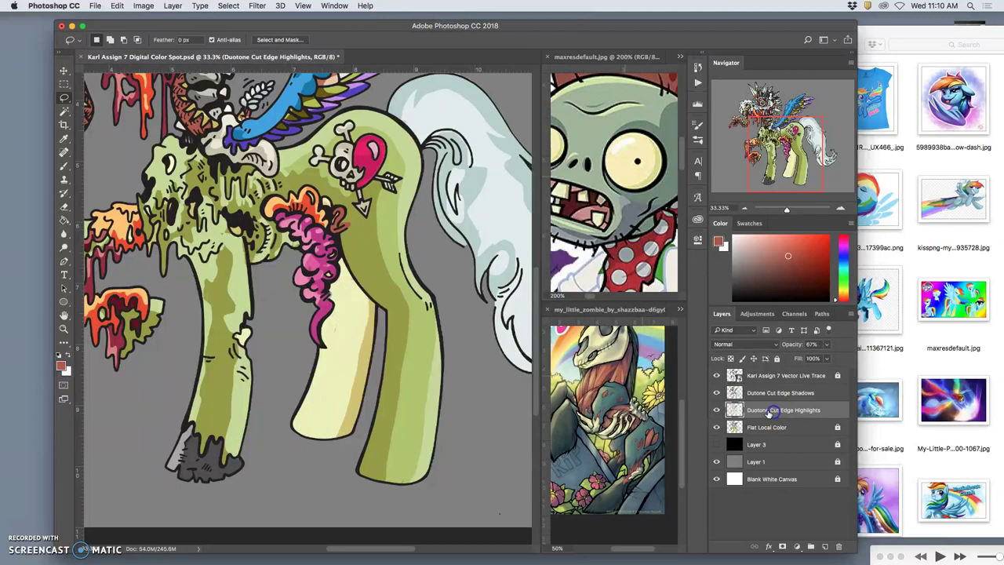
left_click(502, 444)
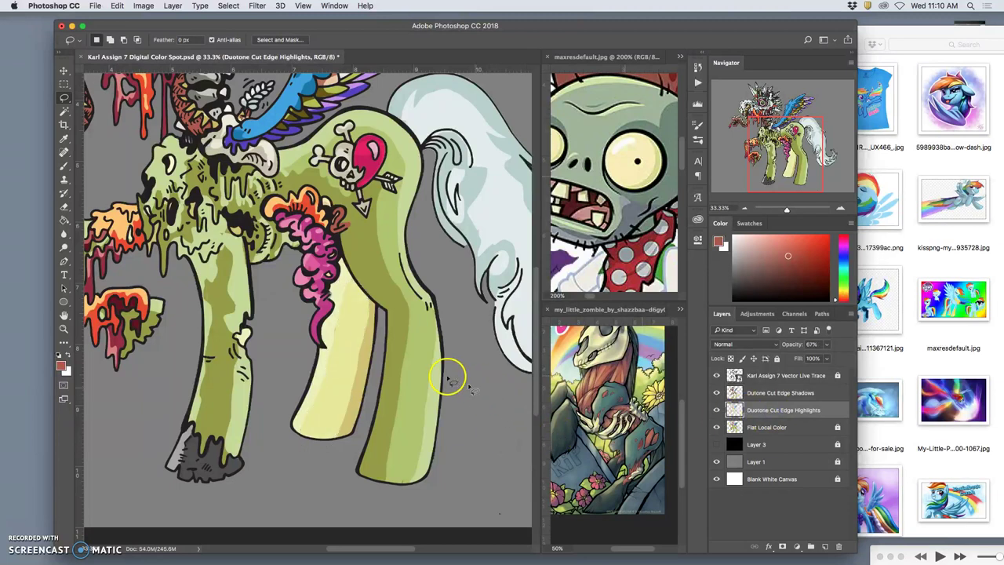
- Lasso a narrow strip down the middle of the far hind leg, clear it from the shadows and highlights layers, and deselect
mouse_move(350, 271)
left_mouse_down()
mouse_move(315, 413)
mouse_move(344, 314)
left_mouse_up()
left_click_drag(352, 277, 311, 405)
mouse_move(302, 440)
left_mouse_down()
mouse_move(345, 330)
mouse_move(388, 294)
left_mouse_up()
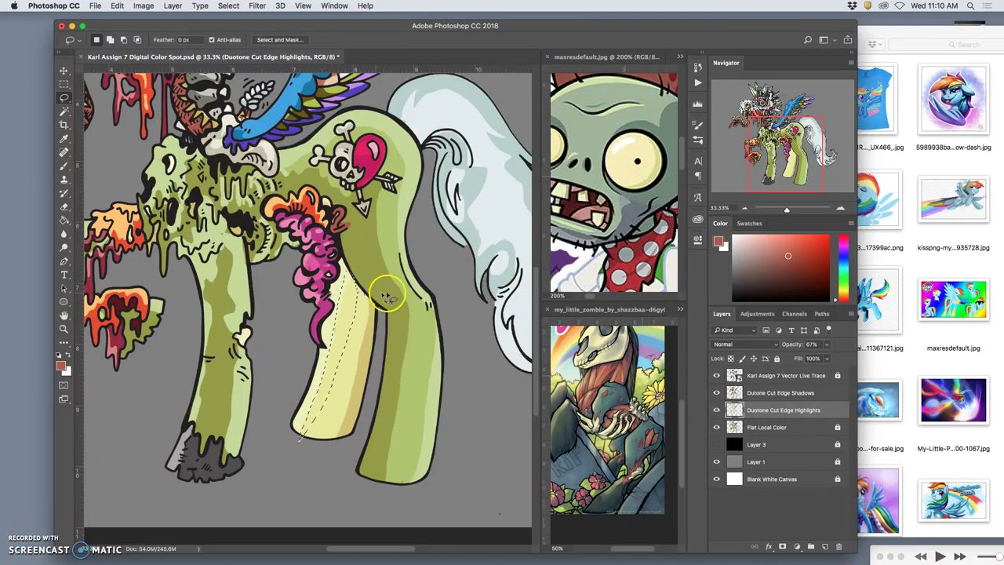
left_click(760, 395)
left_click(755, 409)
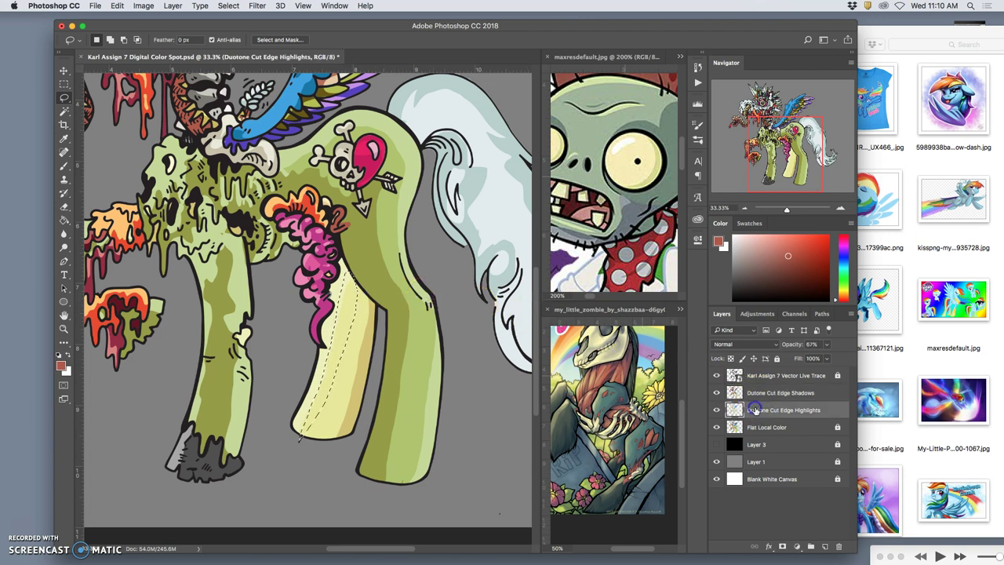
key("ctrl+d")
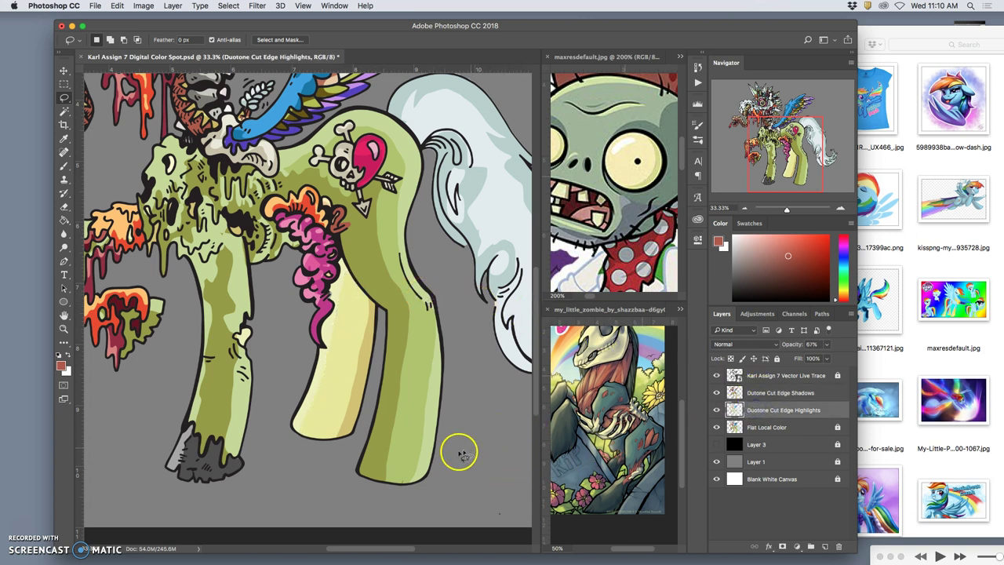
- Start a lasso outline at the top of the standing front leg on the Duotone Cut Edge Highlights layer
left_click_drag(220, 229, 221, 229)
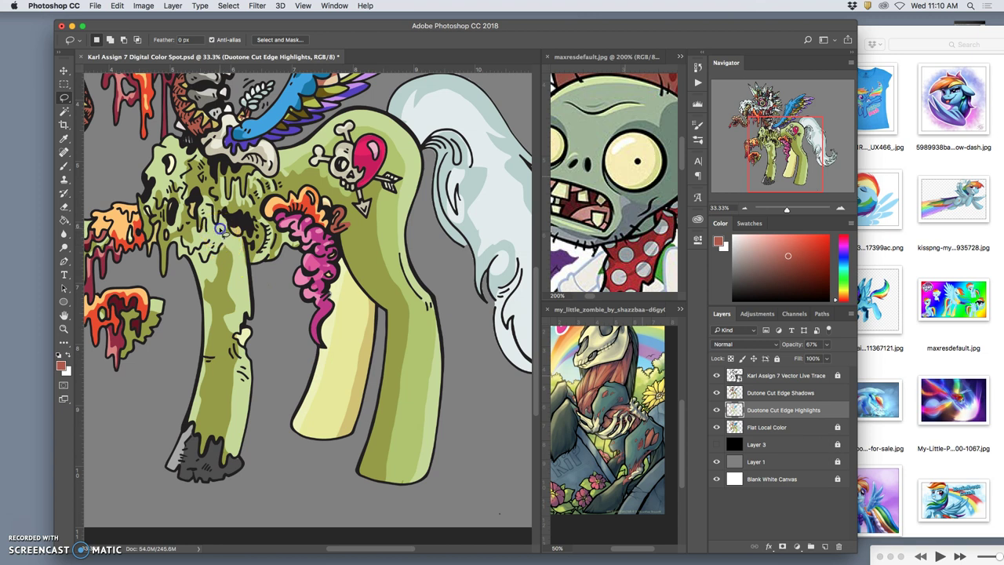